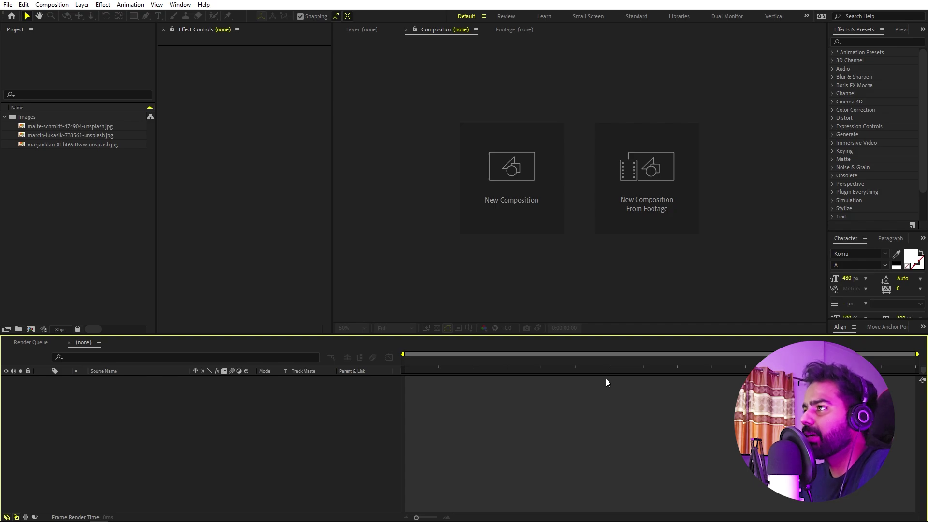
# Step: Create a new 1920×1080, 30 fps composition named Main
pyautogui.click(52, 4)
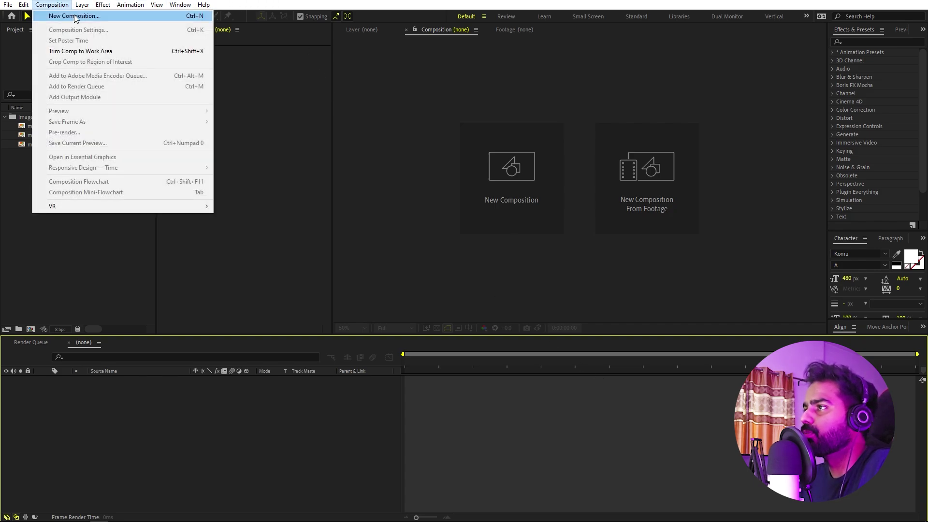
pyautogui.click(74, 16)
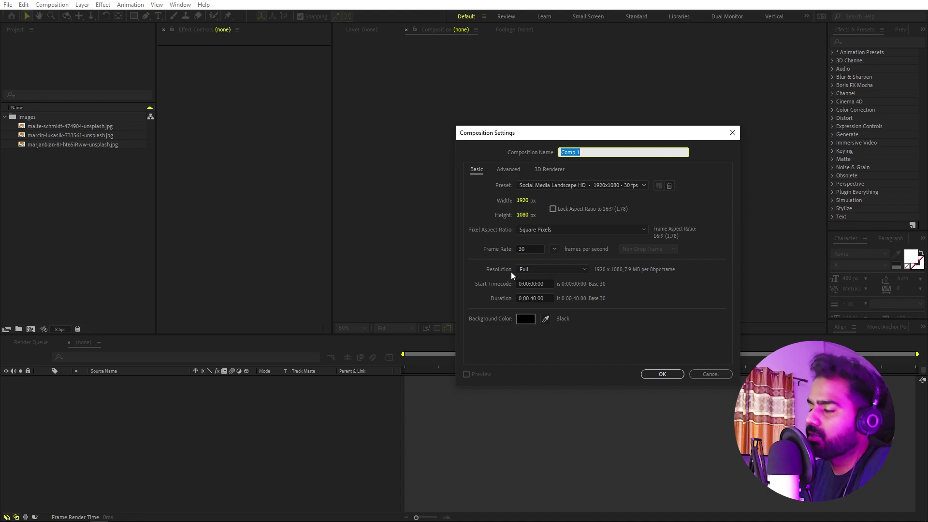
pyautogui.write('Main')
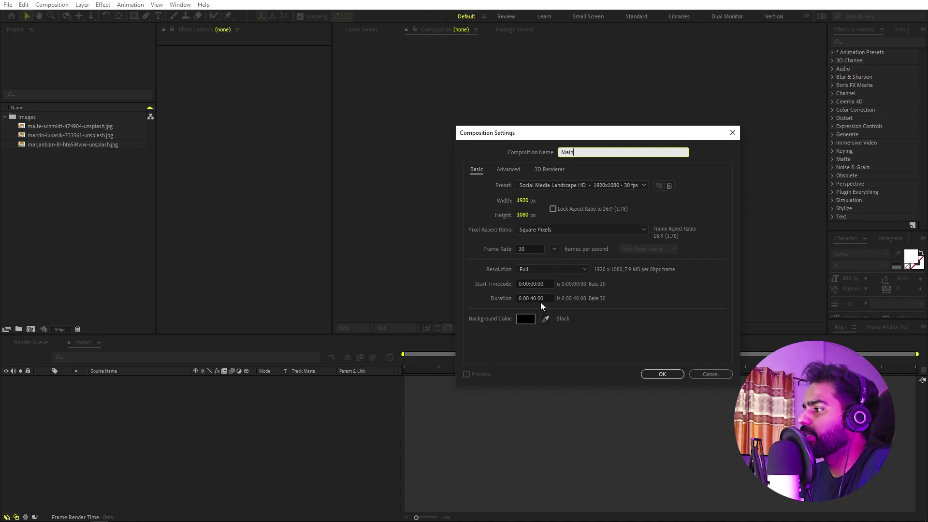
pyautogui.click(654, 374)
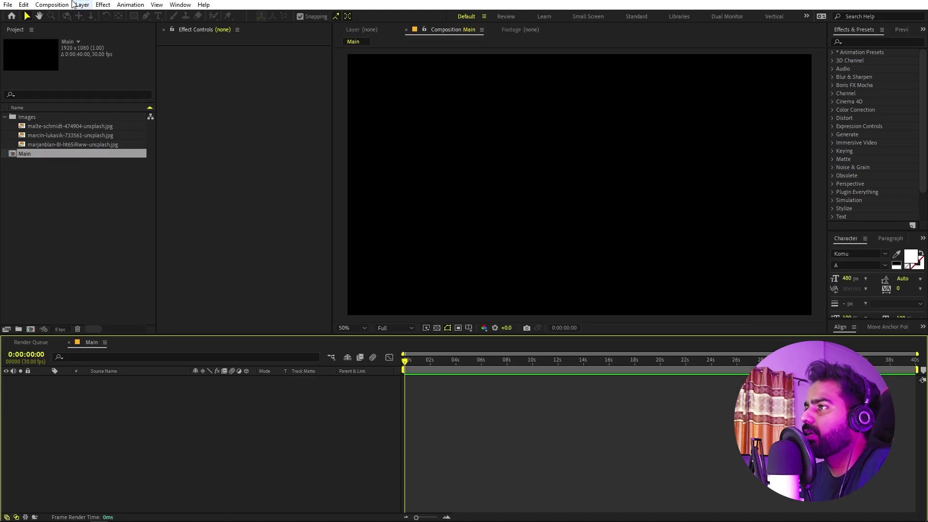
# Step: Create a second 1920×1080, 30 fps composition named Texture
pyautogui.click(71, 4)
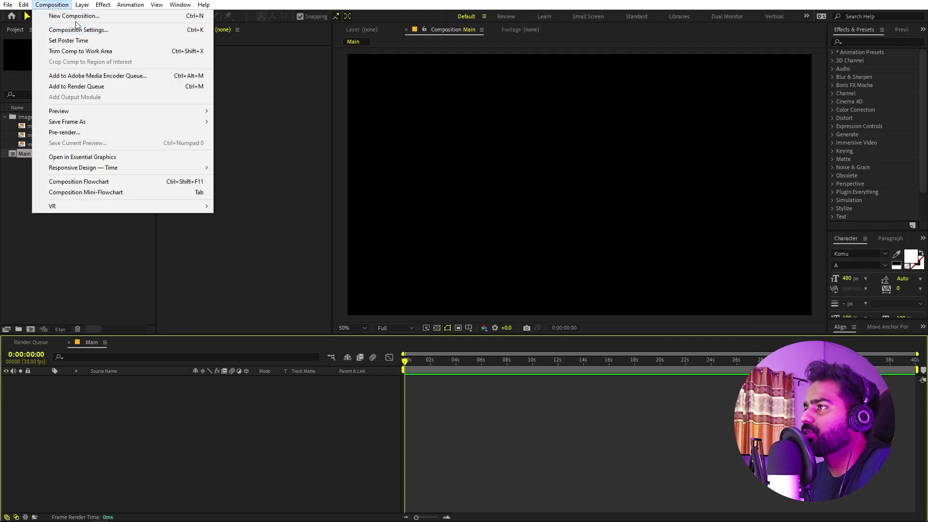
pyautogui.click(77, 17)
pyautogui.write('Texture')
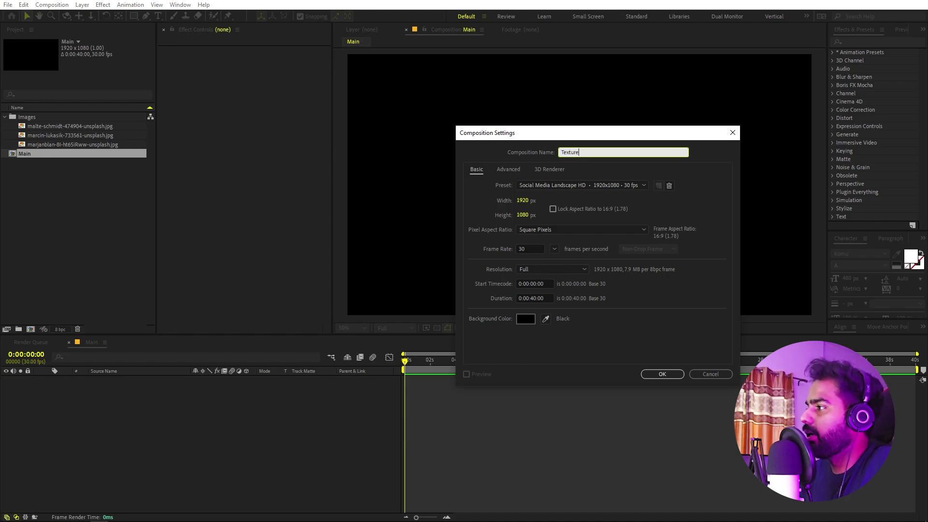
pyautogui.click(642, 375)
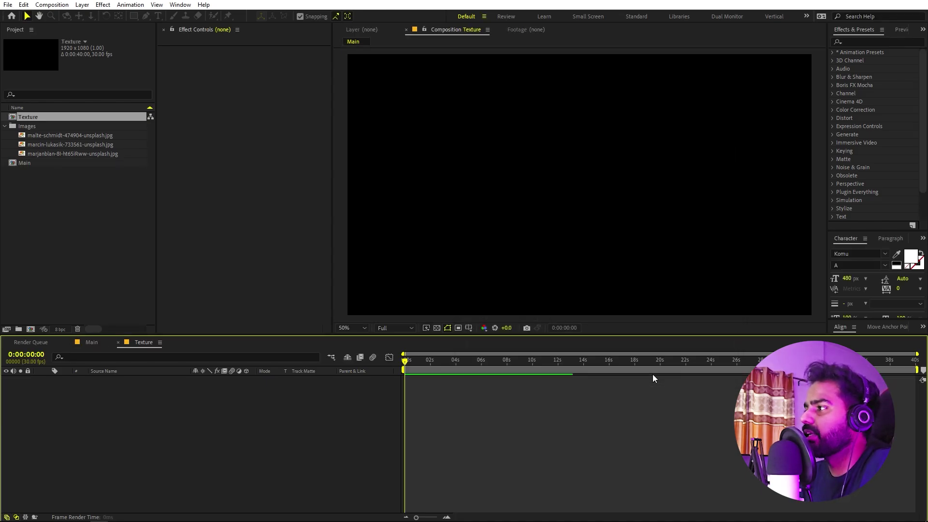
# Step: Compare the project photos and place the superhero mural JPG into the Texture timeline
pyautogui.click(46, 152)
pyautogui.click(46, 141)
pyautogui.click(50, 132)
pyautogui.click(51, 129)
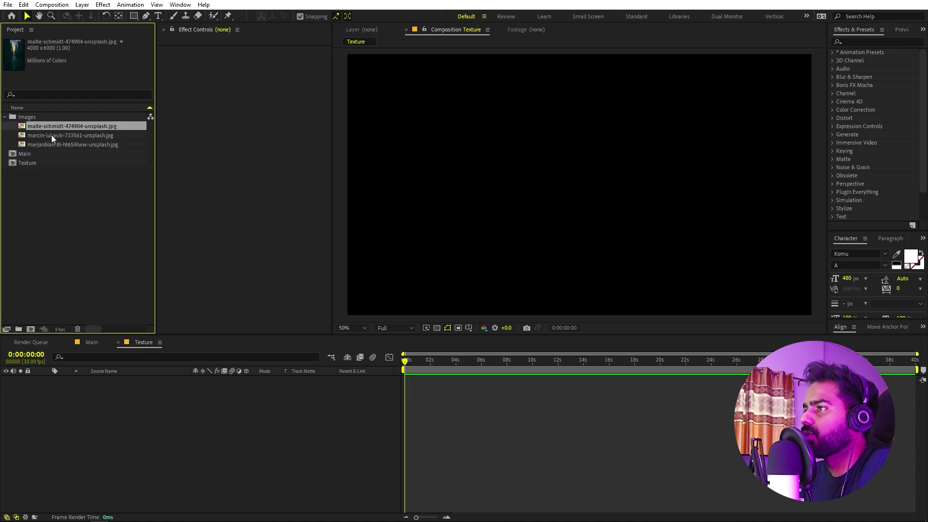
pyautogui.click(52, 135)
pyautogui.click(59, 147)
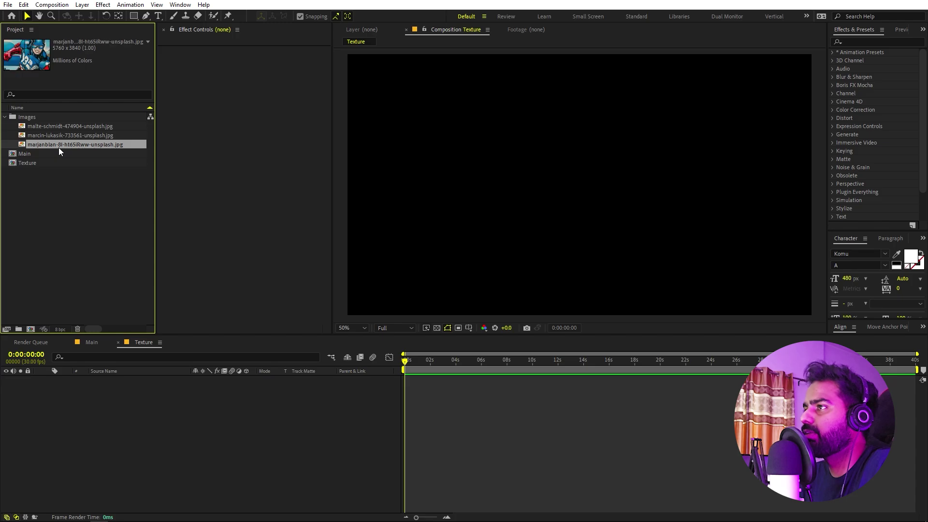
pyautogui.moveTo(59, 147); pyautogui.dragTo(127, 449)
# Step: Scale the mural down to 34.4%, nudge it lower, and return to Main
pyautogui.press('s')
pyautogui.moveTo(203, 386); pyautogui.dragTo(172, 386)
pyautogui.moveTo(547, 205); pyautogui.dragTo(548, 229)
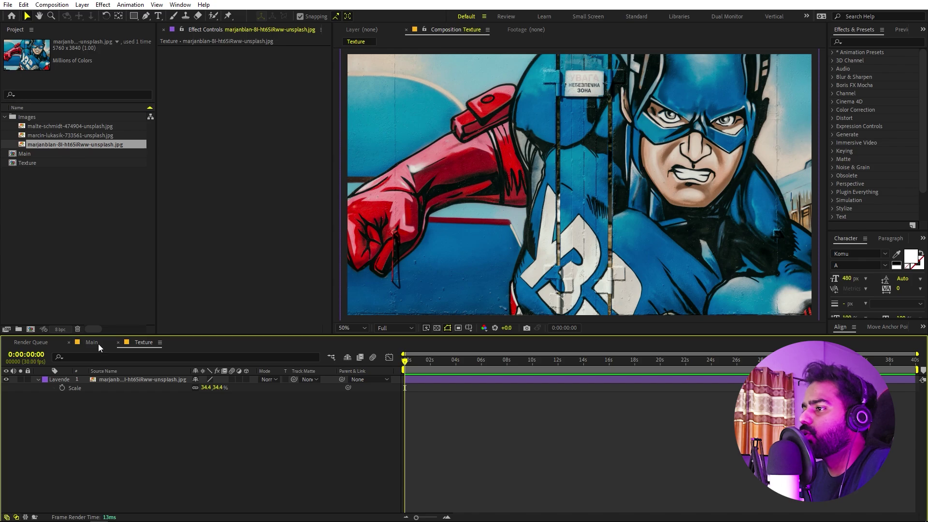
pyautogui.click(95, 342)
pyautogui.click(97, 277)
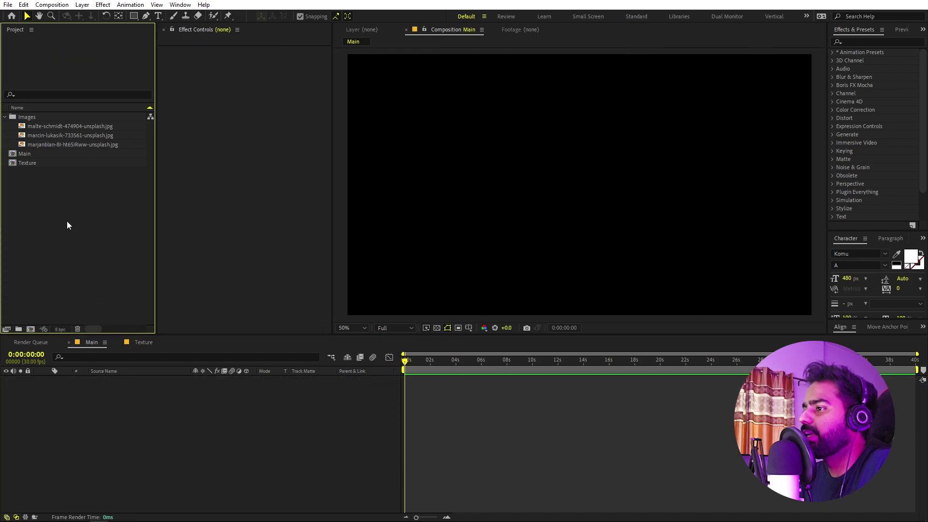
# Step: Add a white THUNDER text layer to the Main composition
pyautogui.click(158, 16)
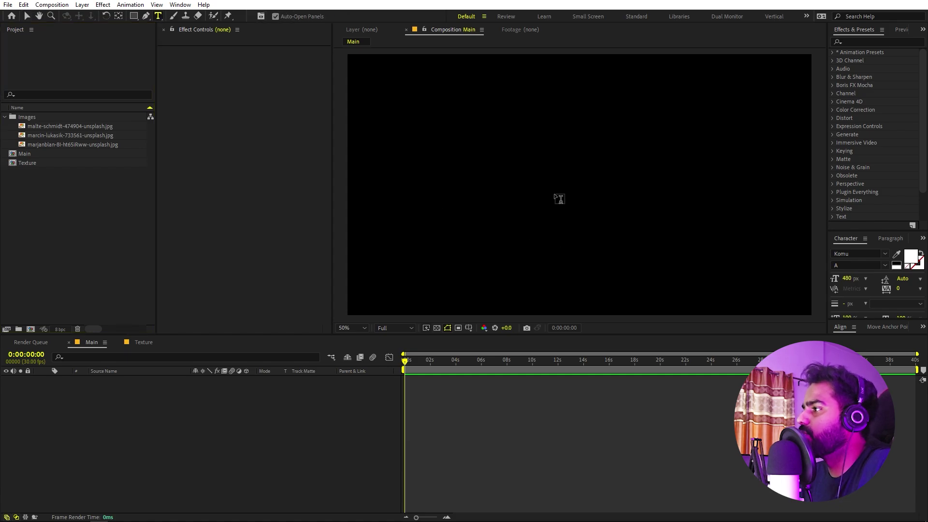
pyautogui.click(509, 169)
pyautogui.write('THUNDER')
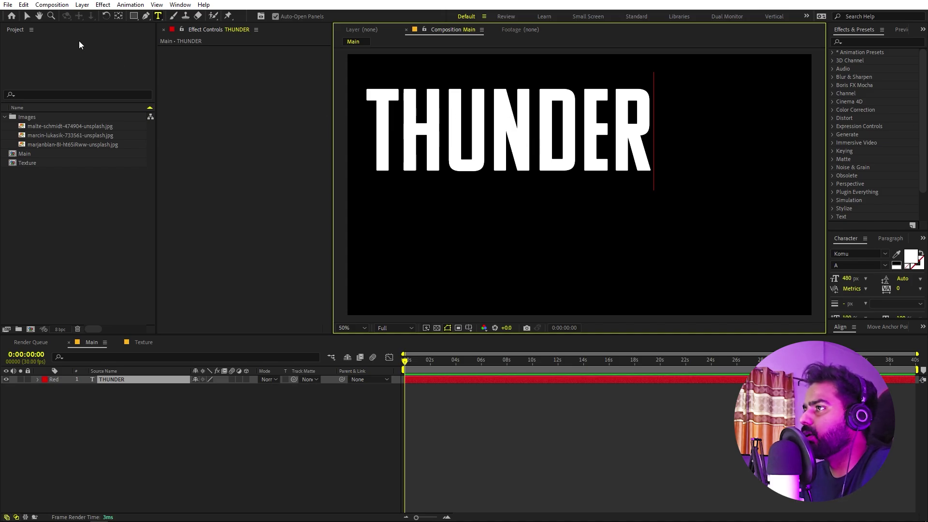
pyautogui.click(26, 16)
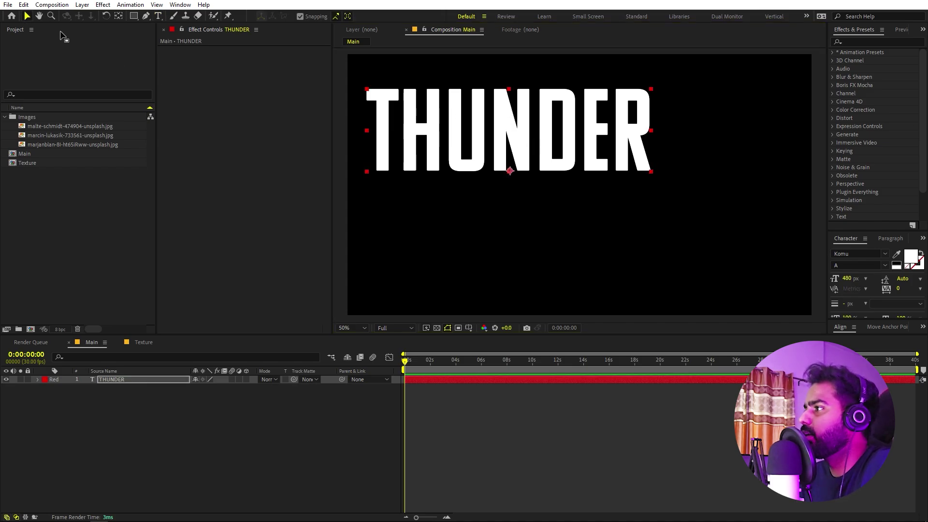
# Step: Centre THUNDER horizontally and vertically in the frame, with its anchor point centred
pyautogui.click(872, 321)
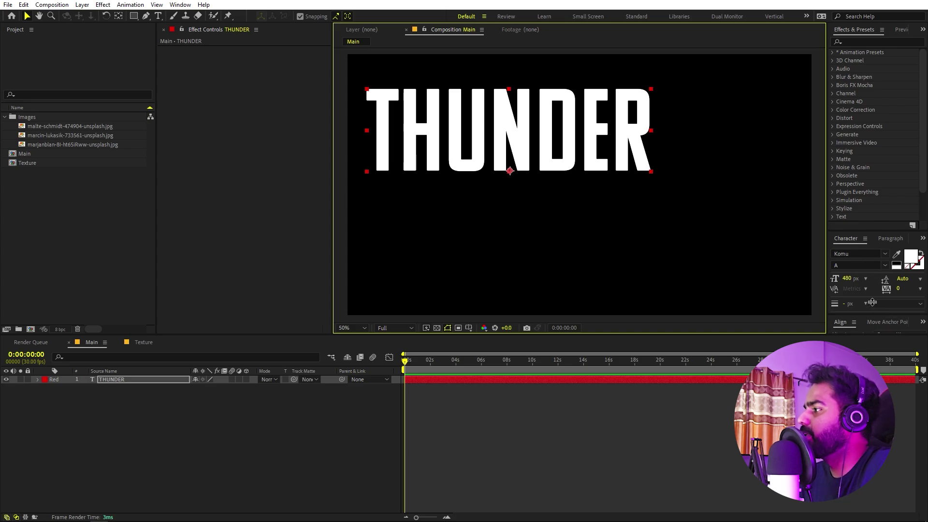
pyautogui.click(854, 308)
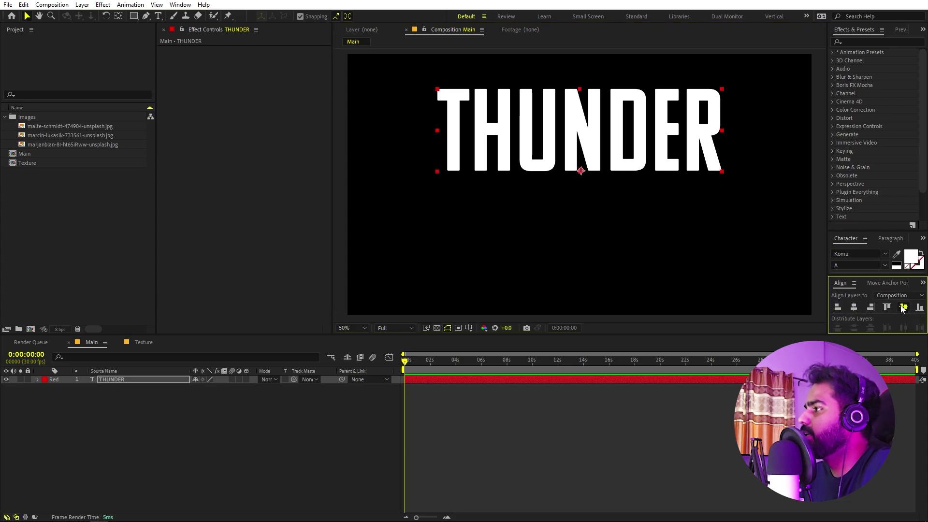
pyautogui.click(904, 307)
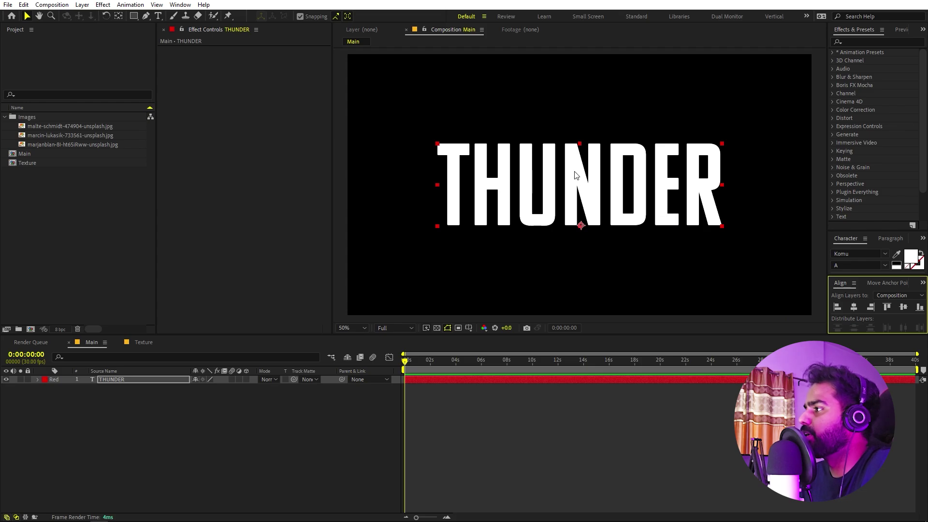
pyautogui.click(123, 379)
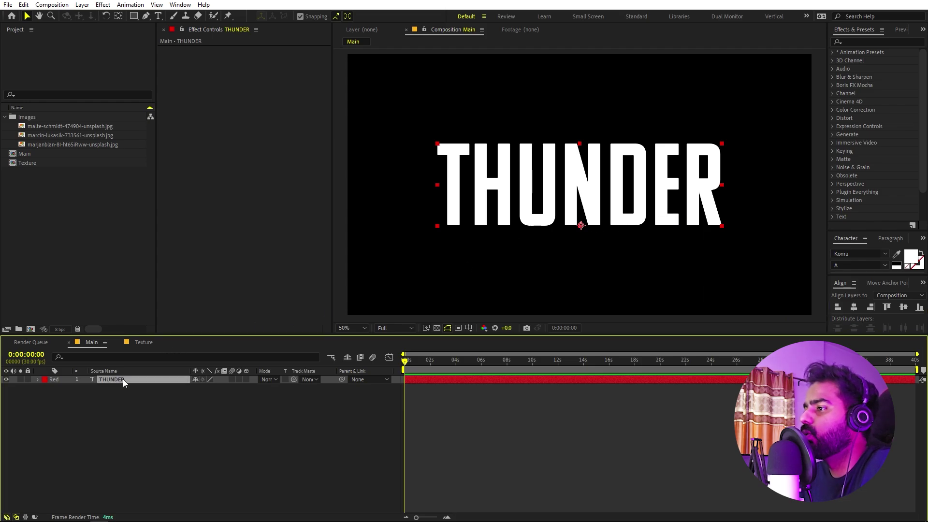
pyautogui.click(121, 15)
pyautogui.hotkey('ctrl', 'alt', 'Home')
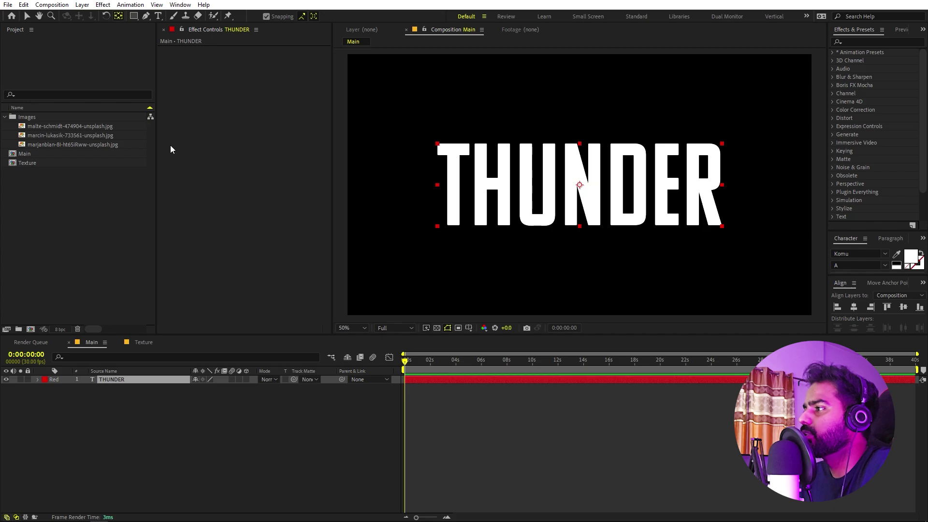
# Step: Scale the THUNDER layer down to 70.3%
pyautogui.click(118, 380)
pyautogui.press('s')
pyautogui.moveTo(208, 387); pyautogui.dragTo(86, 406)
pyautogui.click(211, 425)
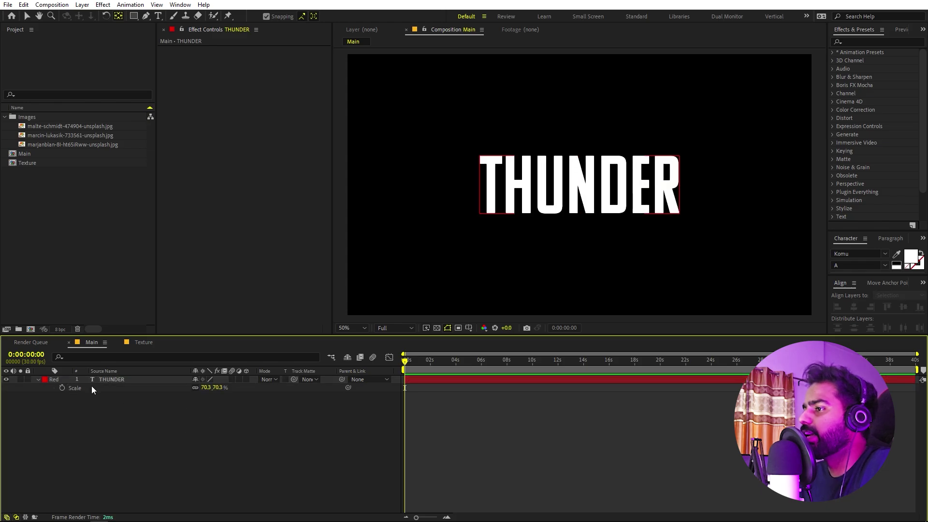
pyautogui.click(37, 380)
pyautogui.click(57, 263)
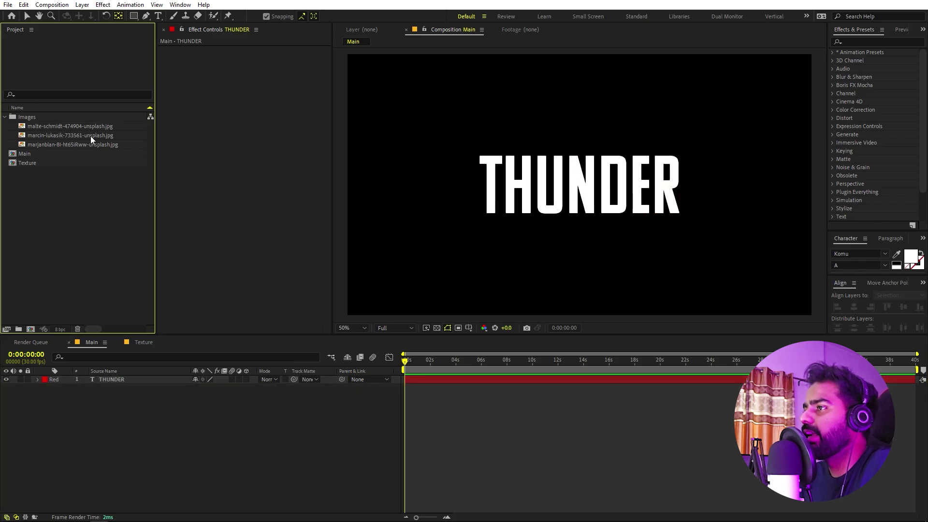
# Step: Place the Texture comp beneath THUNDER in Main and apply Tint to it
pyautogui.moveTo(25, 164); pyautogui.dragTo(99, 422)
pyautogui.click(120, 422)
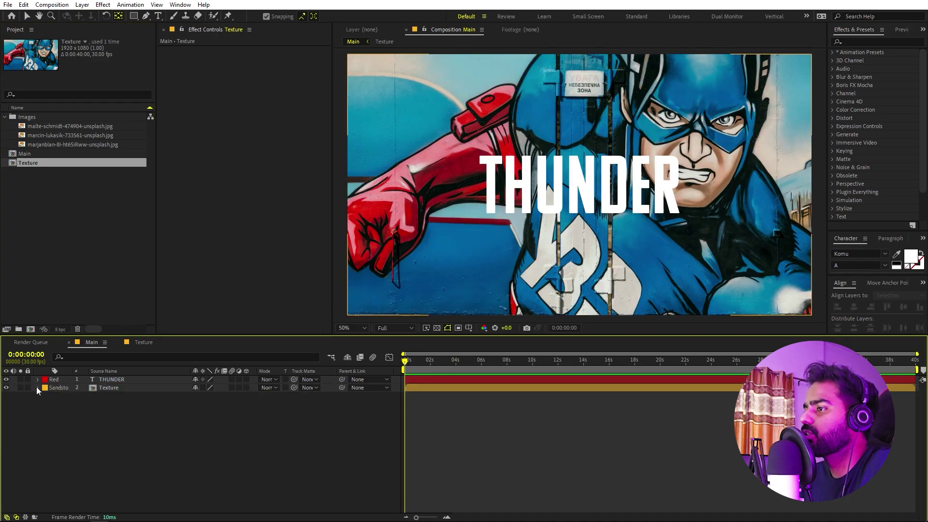
pyautogui.click(112, 389)
pyautogui.click(879, 41)
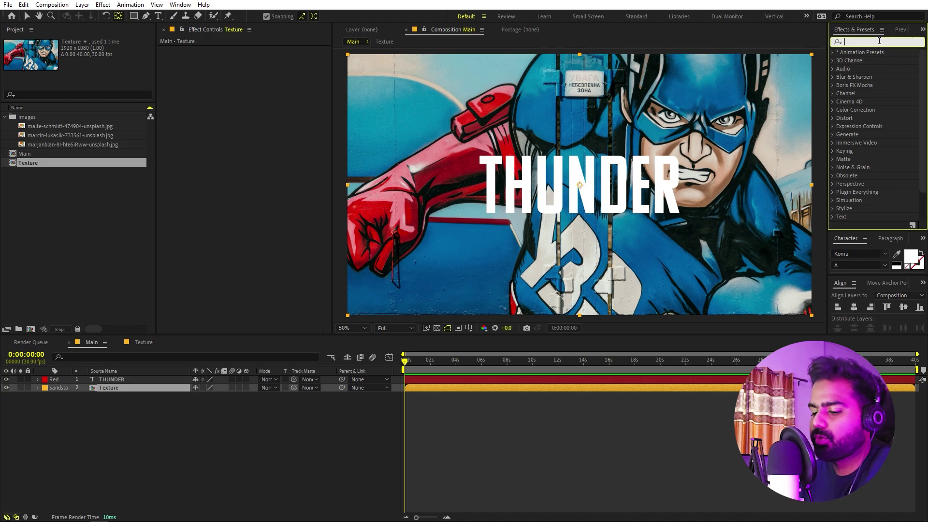
pyautogui.write('tint')
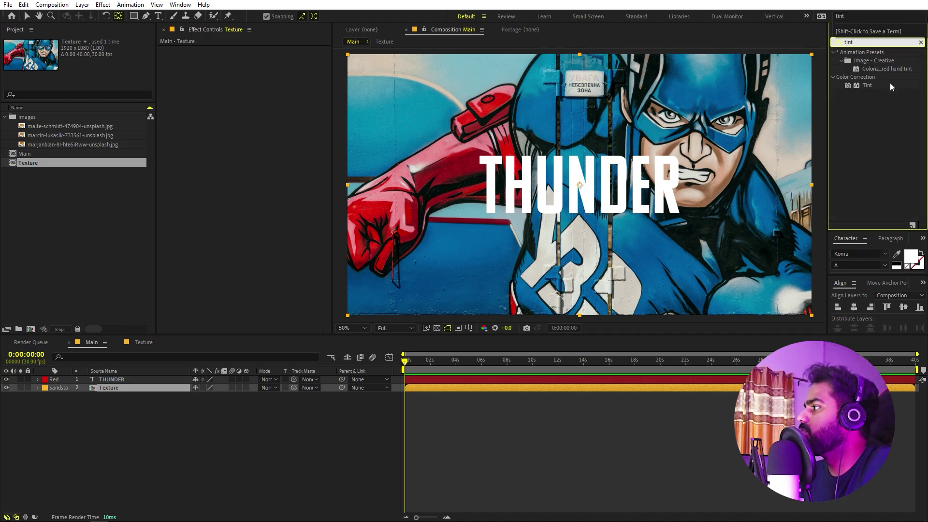
pyautogui.moveTo(860, 85); pyautogui.dragTo(207, 132)
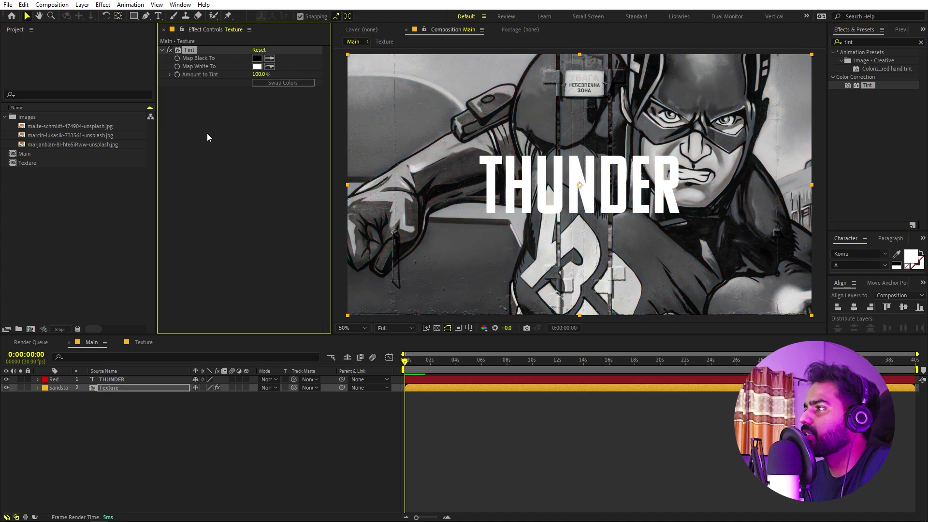
# Step: Add Curves and CC Threshold effects to the Texture layer
pyautogui.doubleClick(865, 41)
pyautogui.write('curves')
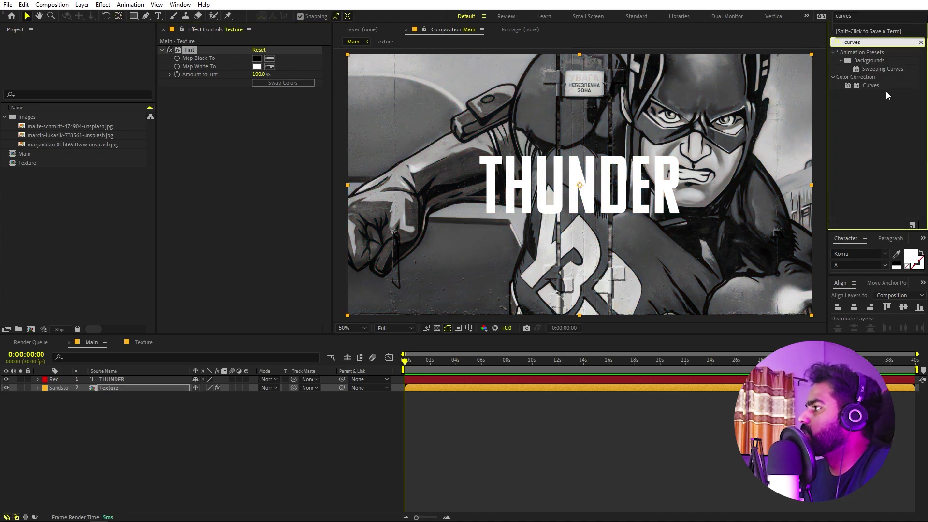
pyautogui.moveTo(878, 86); pyautogui.dragTo(261, 158)
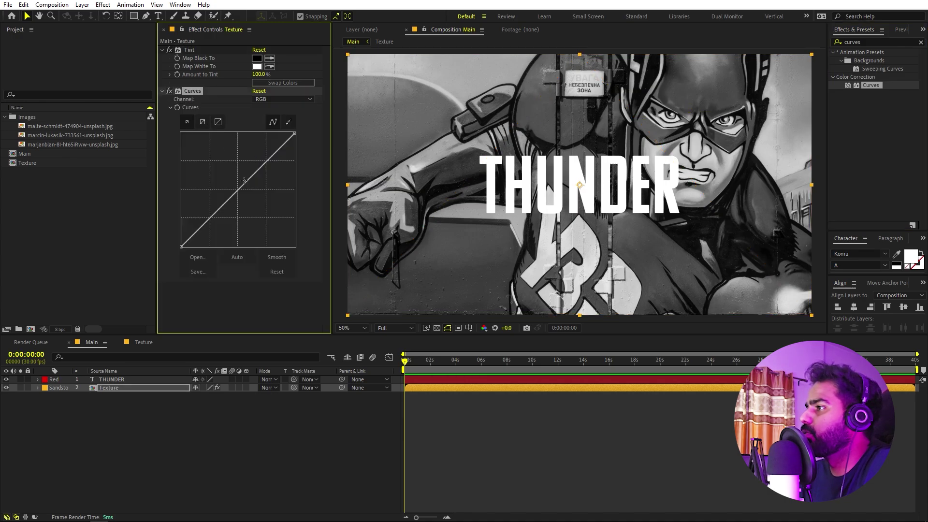
pyautogui.click(877, 48)
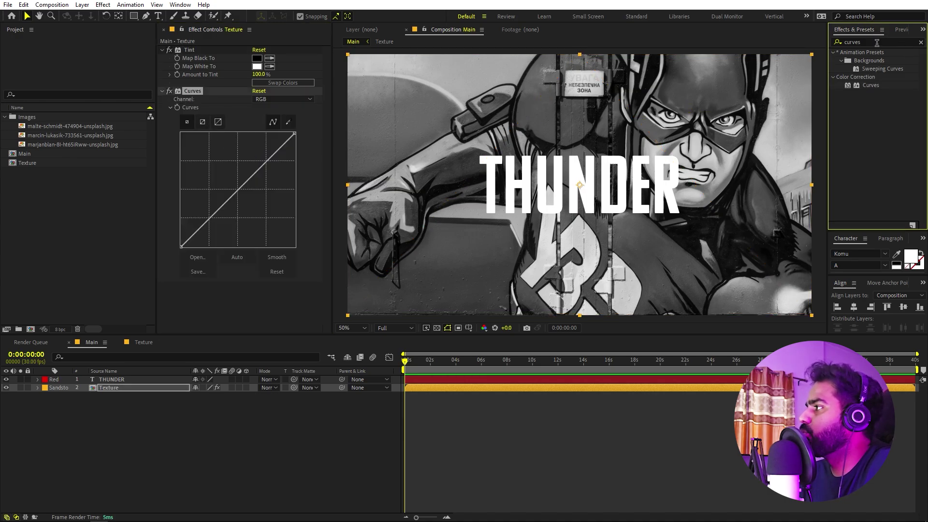
pyautogui.hotkey('ctrl', 'f')
pyautogui.write('cc th')
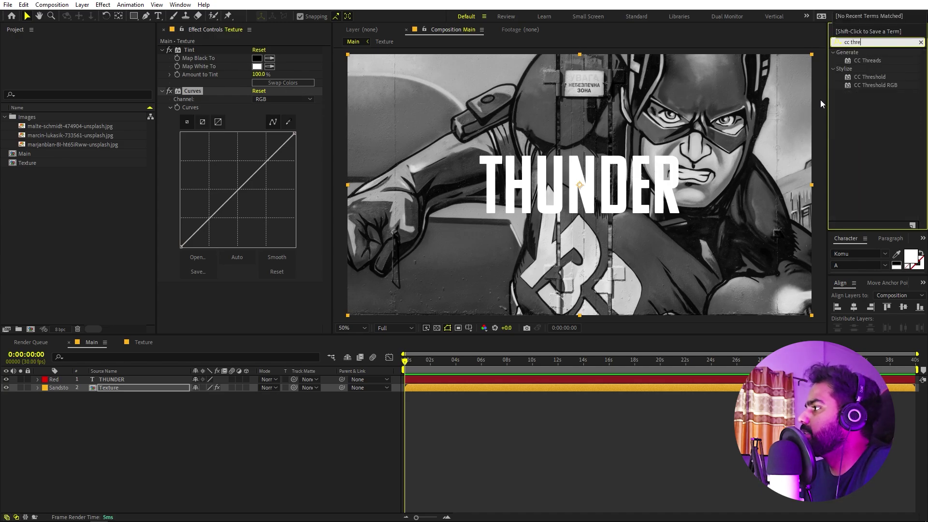
pyautogui.moveTo(875, 77); pyautogui.dragTo(235, 280)
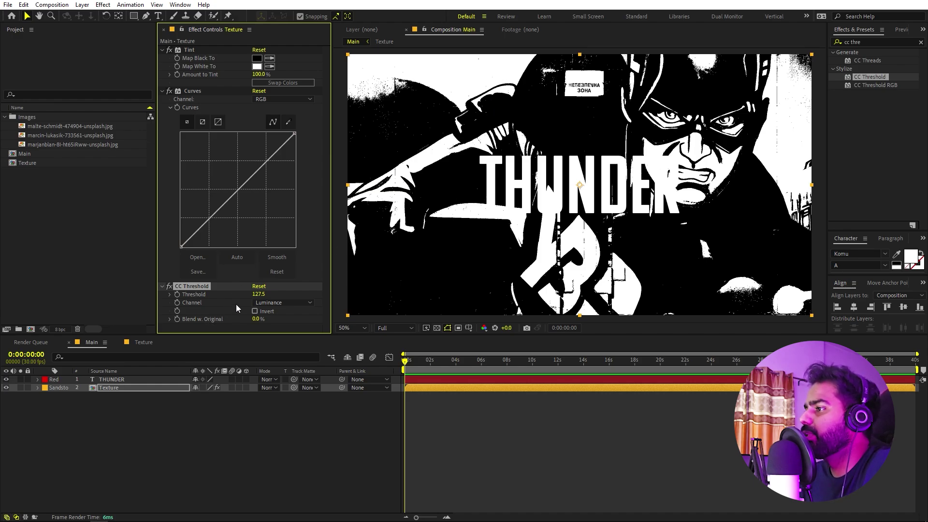
# Step: Set CC Threshold to 33.2 and hide the Texture layer
pyautogui.moveTo(255, 298); pyautogui.dragTo(240, 300)
pyautogui.click(10, 392)
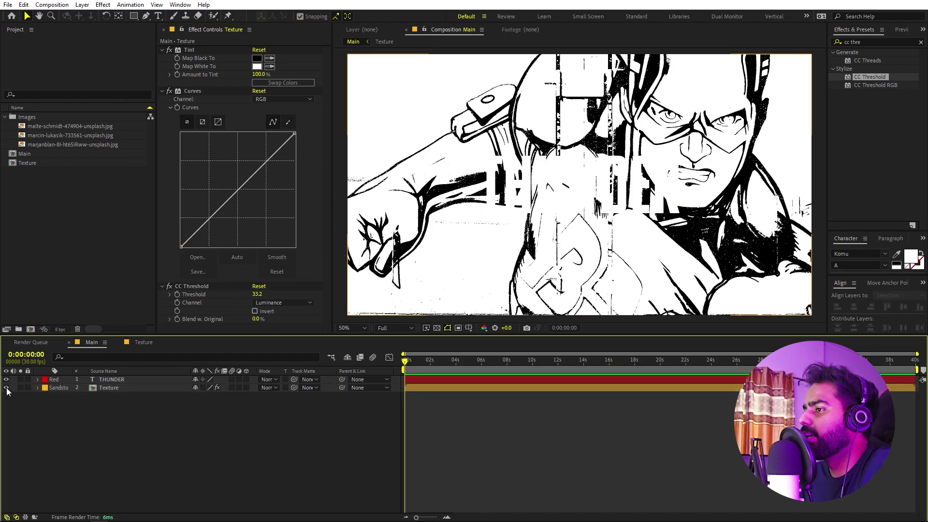
pyautogui.click(6, 388)
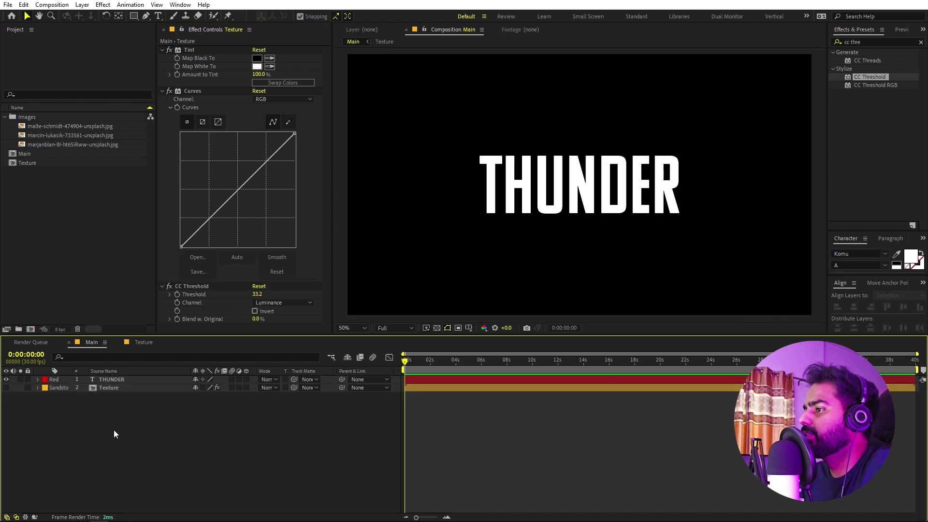
# Step: Apply Displacement Map to THUNDER with layer 2. Texture as the map
pyautogui.click(117, 379)
pyautogui.click(865, 42)
pyautogui.write('dis')
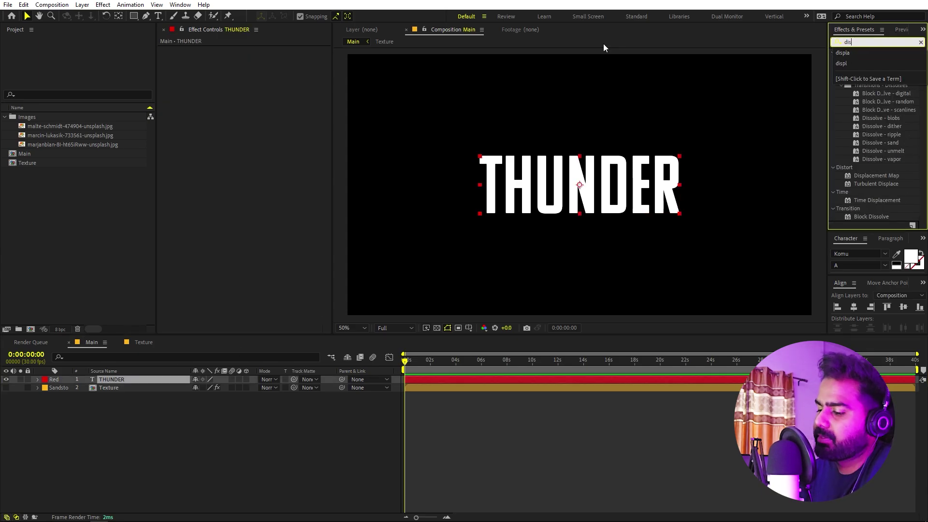
pyautogui.write('plac')
pyautogui.moveTo(862, 61); pyautogui.dragTo(221, 121)
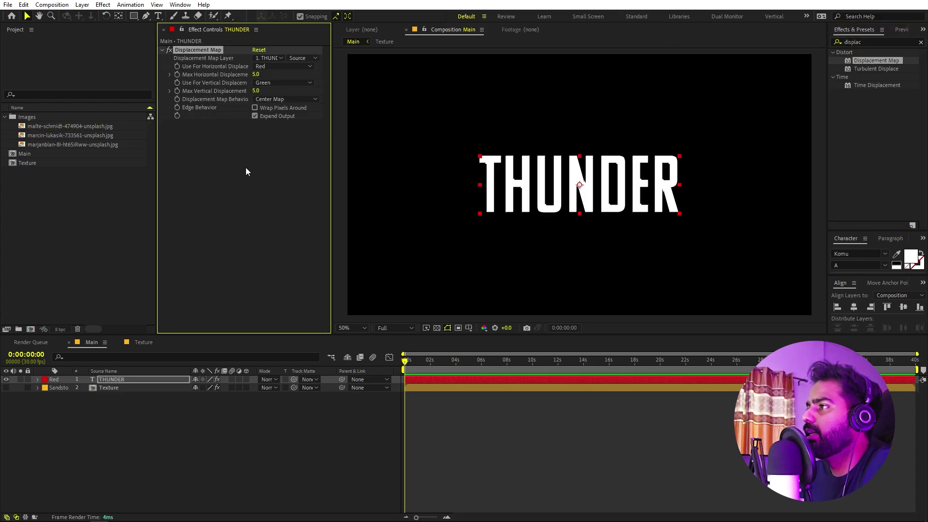
pyautogui.click(263, 59)
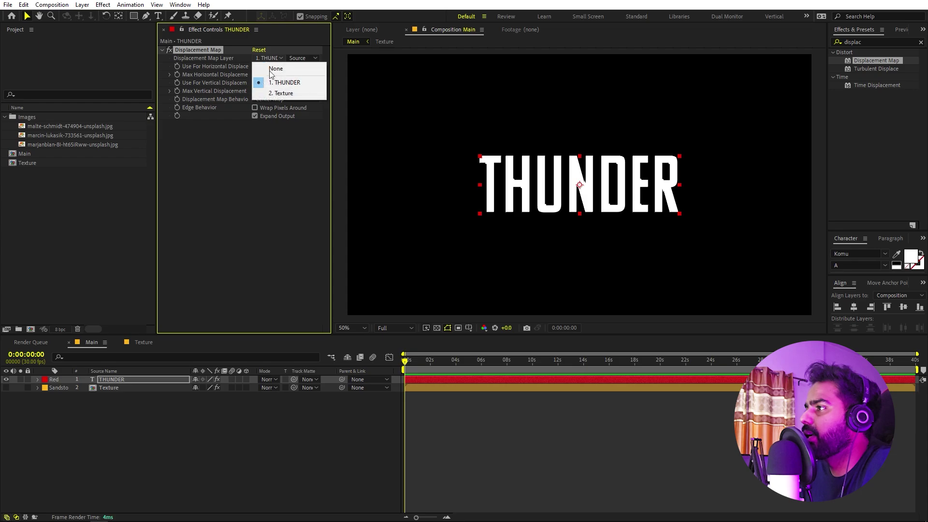
pyautogui.click(280, 95)
# Step: Use Effects & Masks and Luminance for both horizontal and vertical displacement
pyautogui.click(303, 58)
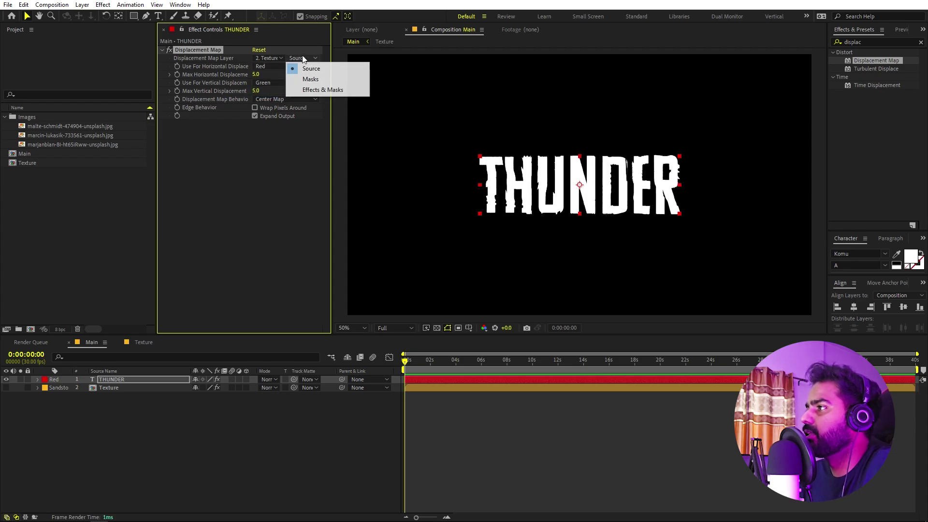
pyautogui.click(312, 88)
pyautogui.click(278, 67)
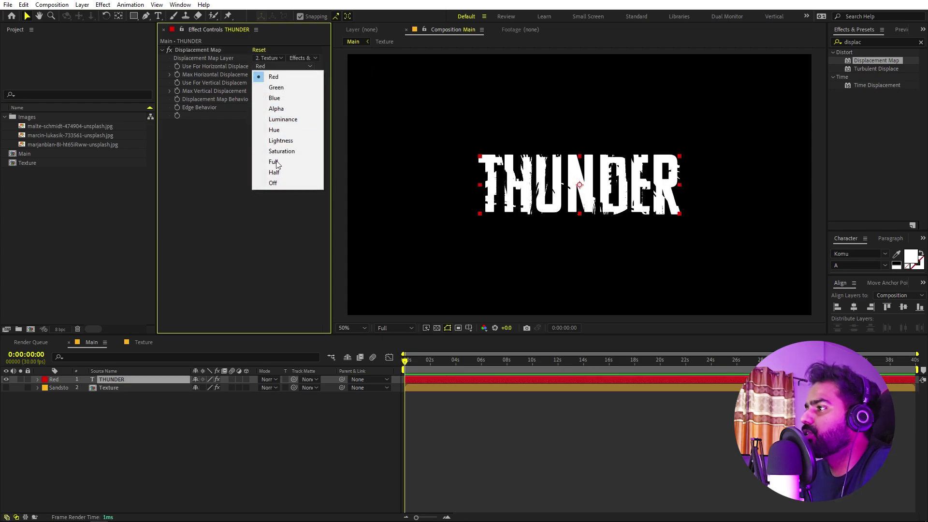
pyautogui.click(278, 119)
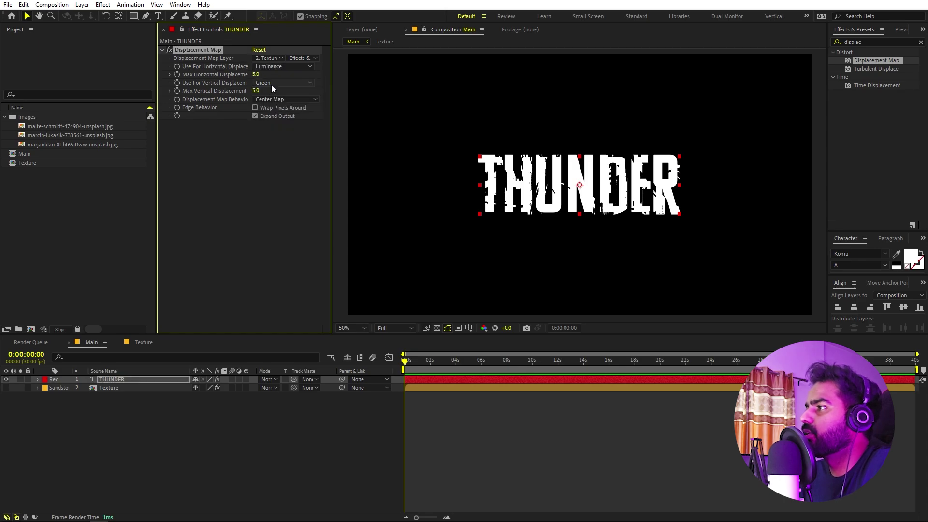
pyautogui.click(271, 83)
pyautogui.click(278, 136)
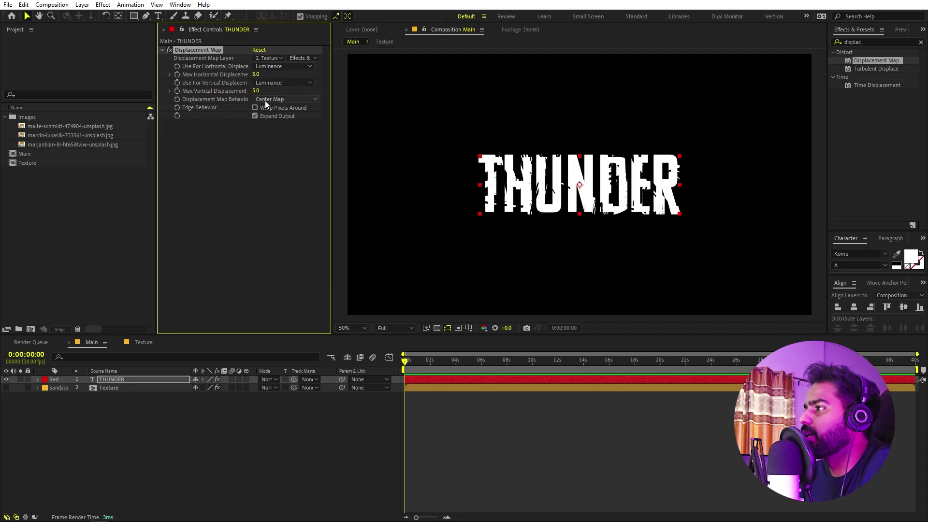
# Step: Set Stretch Map to Fit, turn Wrap Pixels on and Expand Output off
pyautogui.click(266, 99)
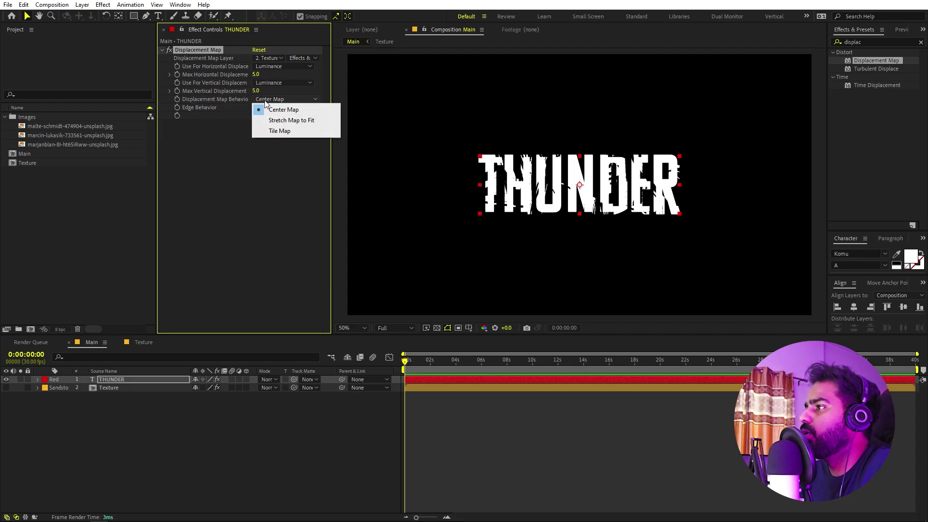
pyautogui.click(280, 119)
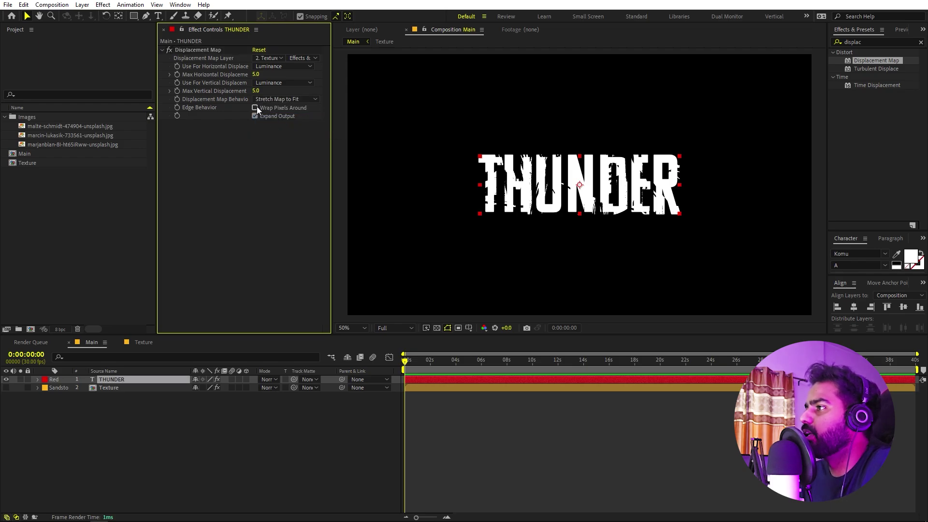
pyautogui.click(256, 107)
pyautogui.click(255, 116)
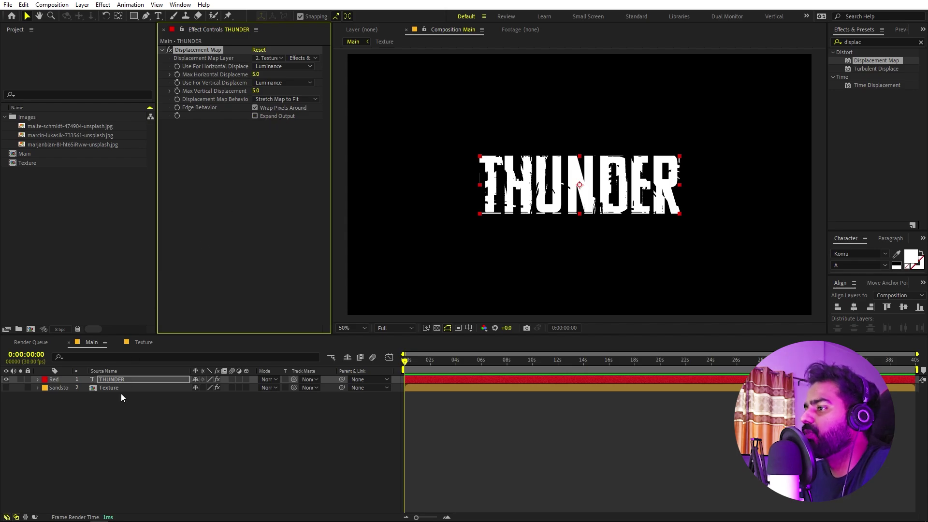
pyautogui.click(118, 379)
# Step: Enlarge THUNDER to 324.3% scale
pyautogui.press('s')
pyautogui.moveTo(207, 388); pyautogui.dragTo(338, 395)
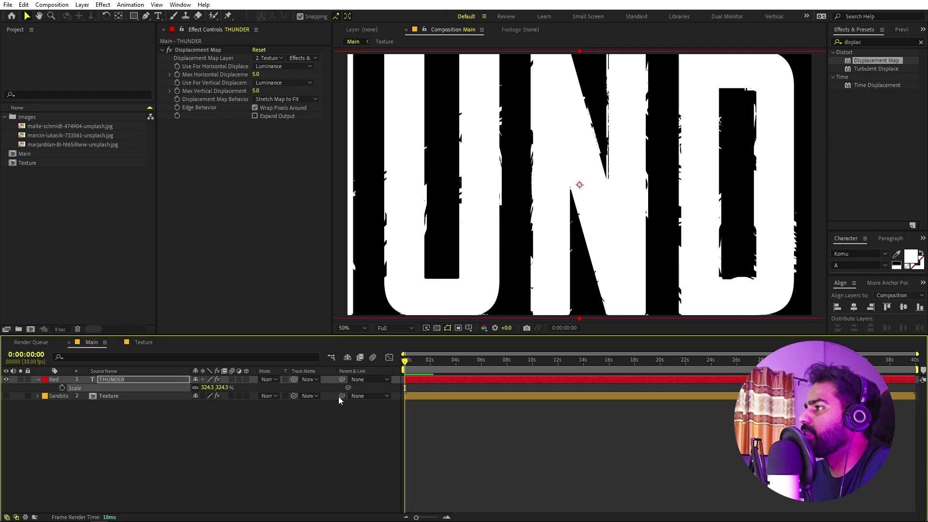
pyautogui.click(272, 225)
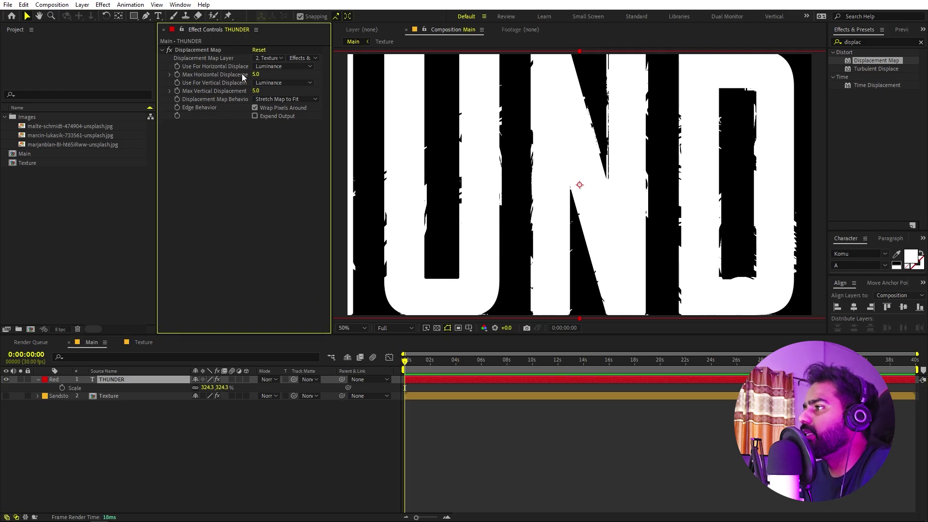
# Step: Set Max Horizontal and Vertical Displacement both to -1000 at 0:00
pyautogui.moveTo(255, 74); pyautogui.dragTo(189, 82)
pyautogui.click(260, 74)
pyautogui.write('-1000')
pyautogui.press('Tab')
pyautogui.write('-')
pyautogui.press('Return')
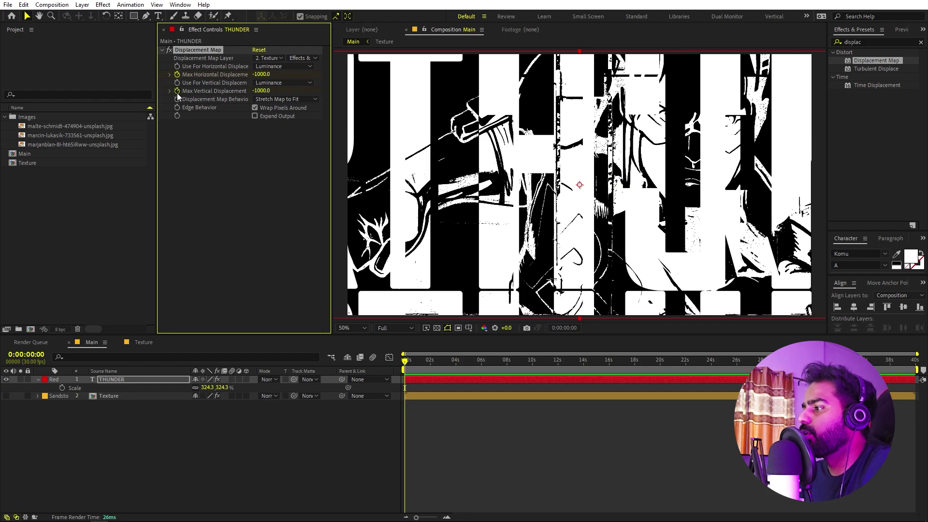
# Step: At about two seconds, set both maximum displacements to 0
pyautogui.press('u')
pyautogui.moveTo(415, 370); pyautogui.dragTo(431, 371)
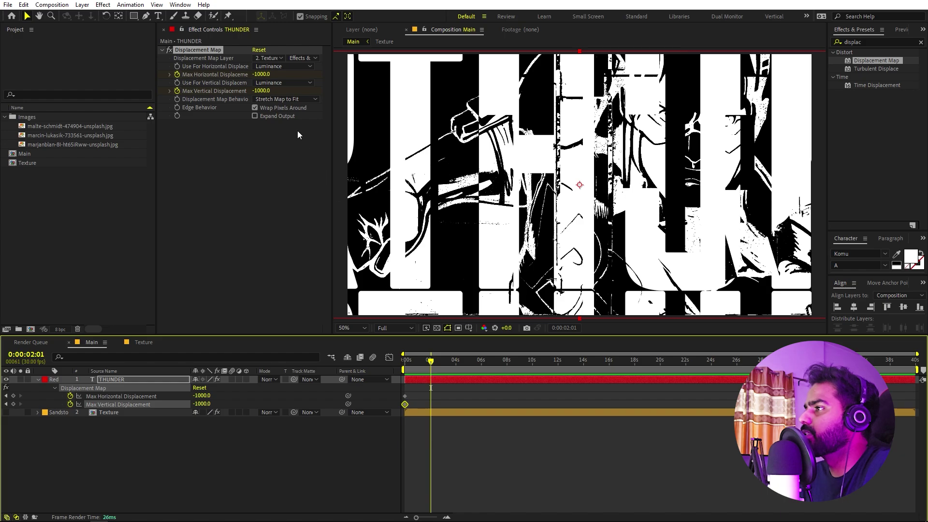
pyautogui.click(261, 74)
pyautogui.write('0')
pyautogui.press('Tab')
pyautogui.write('0')
pyautogui.press('Return')
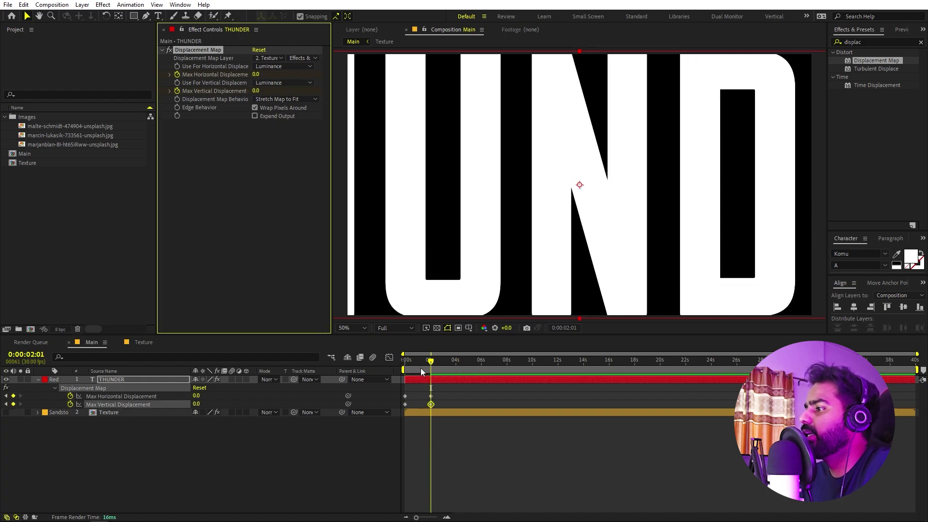
# Step: Keyframe Scale from 324.3% at the start to 59.3% at two seconds, then ease all keyframes
pyautogui.moveTo(420, 367); pyautogui.dragTo(271, 380)
pyautogui.click(123, 381)
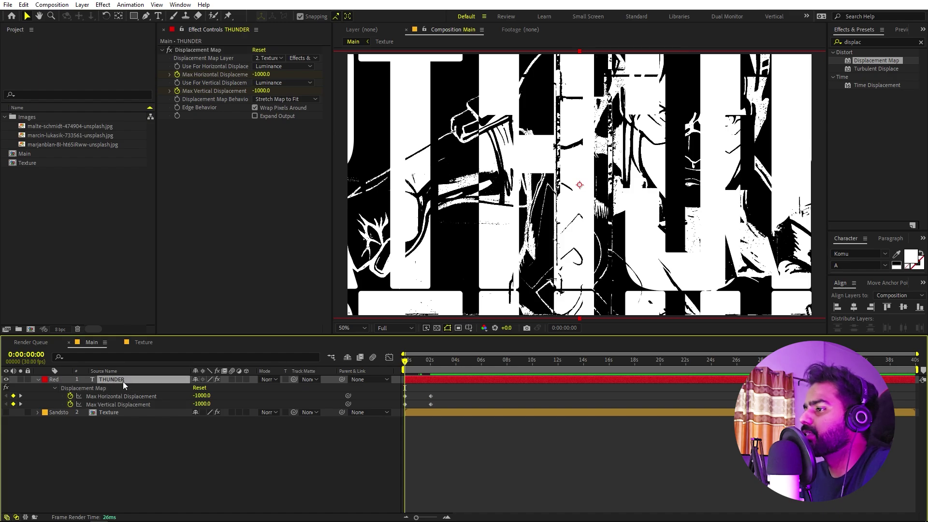
pyautogui.press('s')
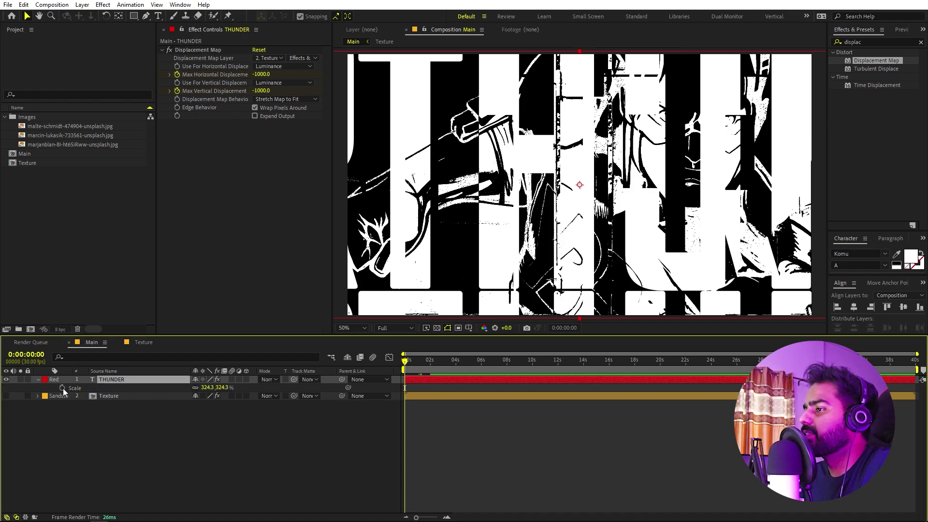
pyautogui.click(61, 388)
pyautogui.press('u')
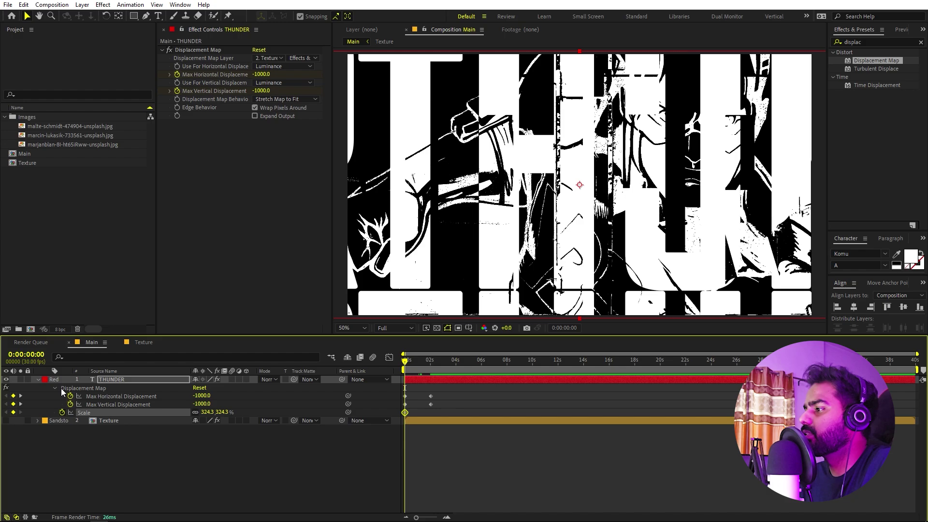
pyautogui.moveTo(420, 364); pyautogui.dragTo(431, 363)
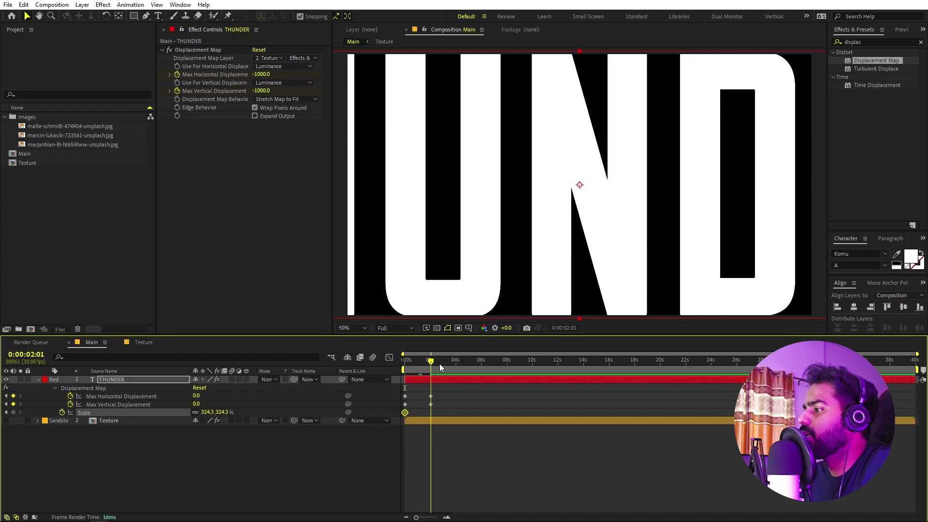
pyautogui.moveTo(204, 416); pyautogui.dragTo(92, 431)
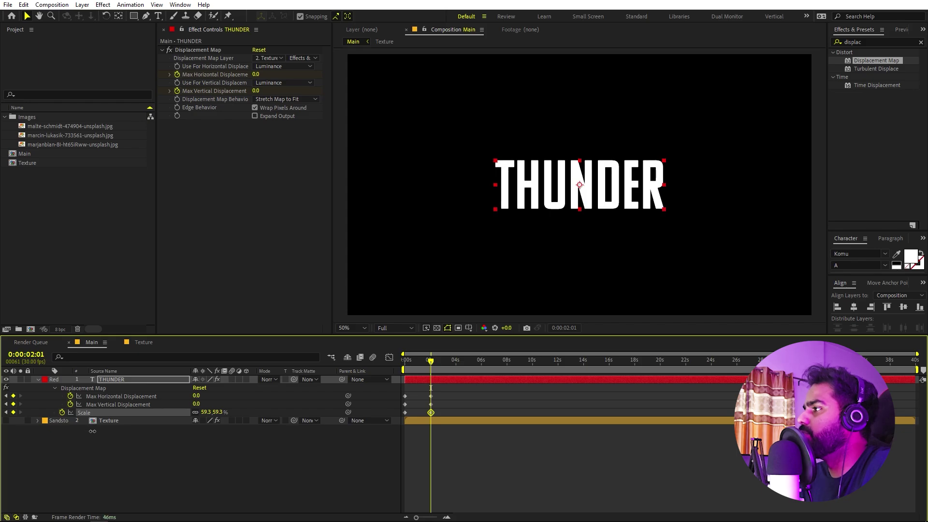
pyautogui.moveTo(442, 394); pyautogui.dragTo(373, 419)
pyautogui.press('F9')
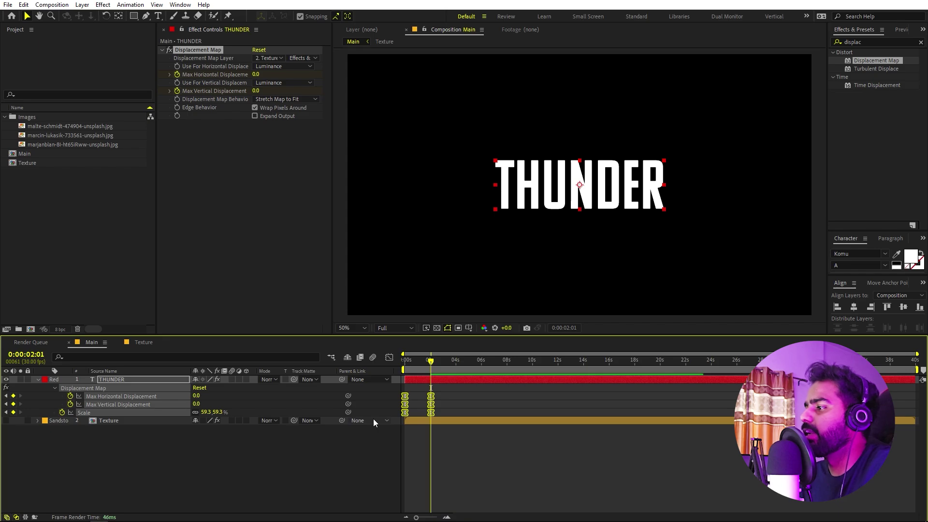
pyautogui.rightClick(407, 406)
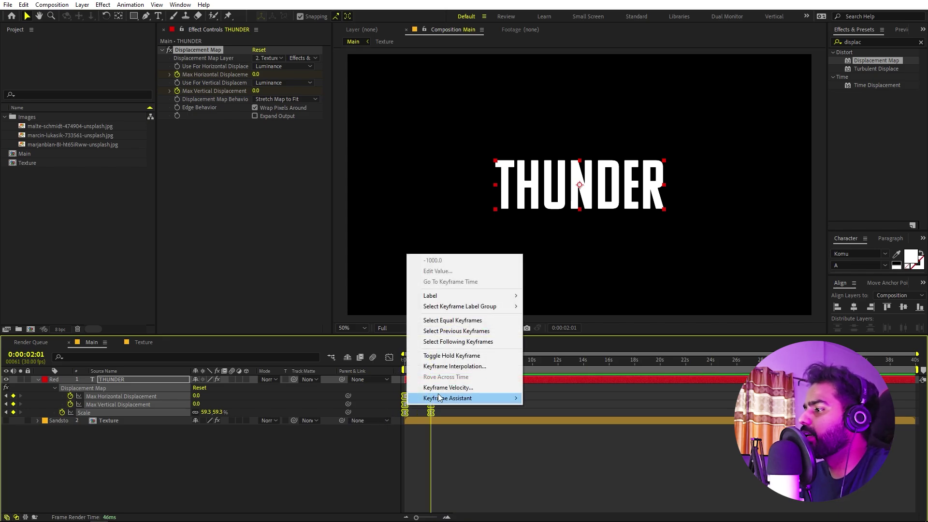
pyautogui.moveTo(491, 397)
pyautogui.click(541, 414)
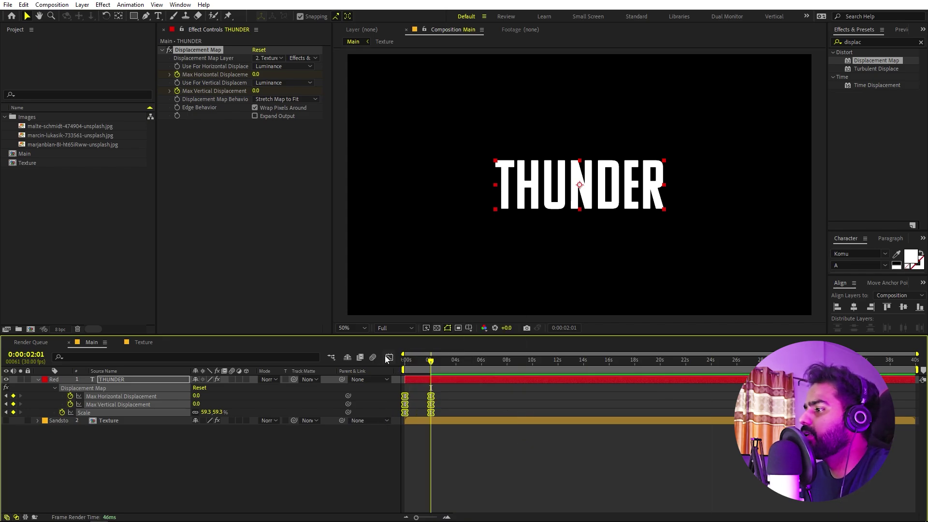
pyautogui.click(389, 357)
pyautogui.click(562, 506)
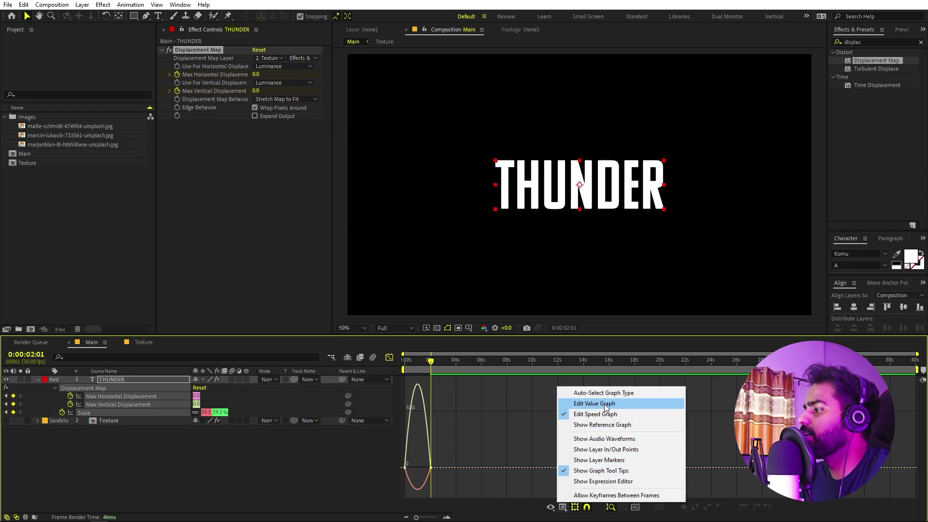
pyautogui.moveTo(487, 449); pyautogui.dragTo(416, 479)
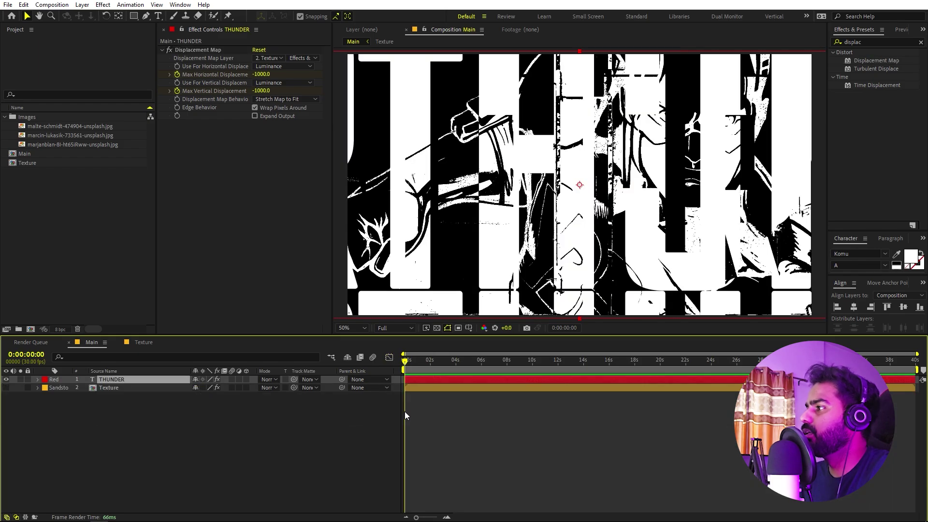
# Step: Preview the THUNDER glitch animation, inspecting its keyframes around one second, then stop at the start
pyautogui.press('space')
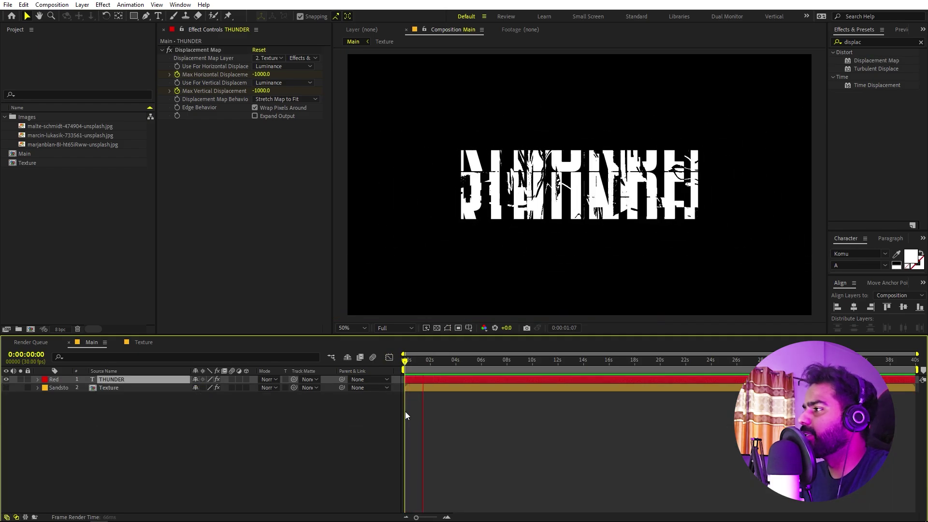
pyautogui.moveTo(458, 368); pyautogui.dragTo(456, 415)
pyautogui.press('u')
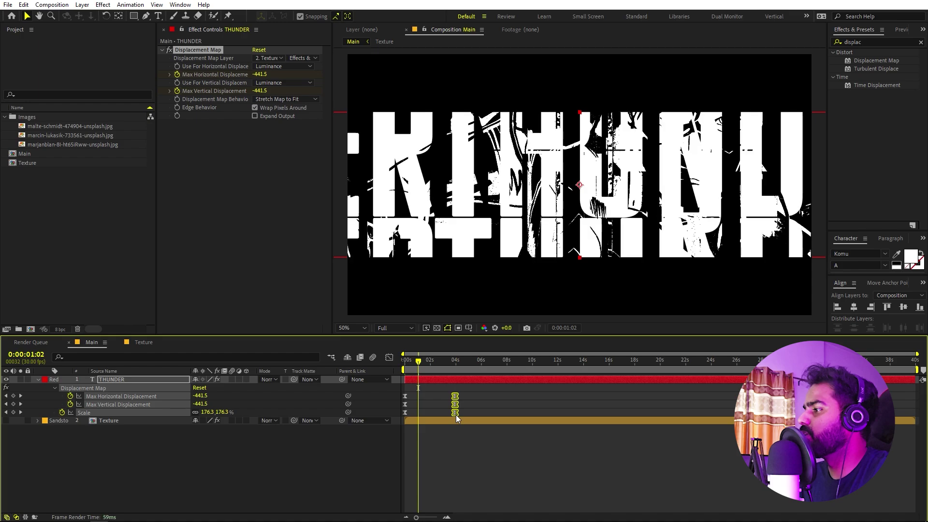
pyautogui.press('Home')
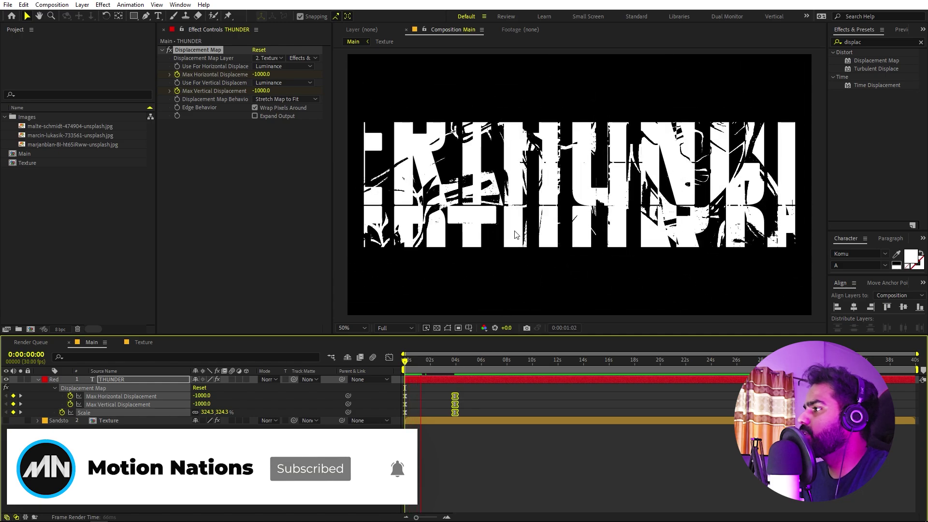
pyautogui.press('space')
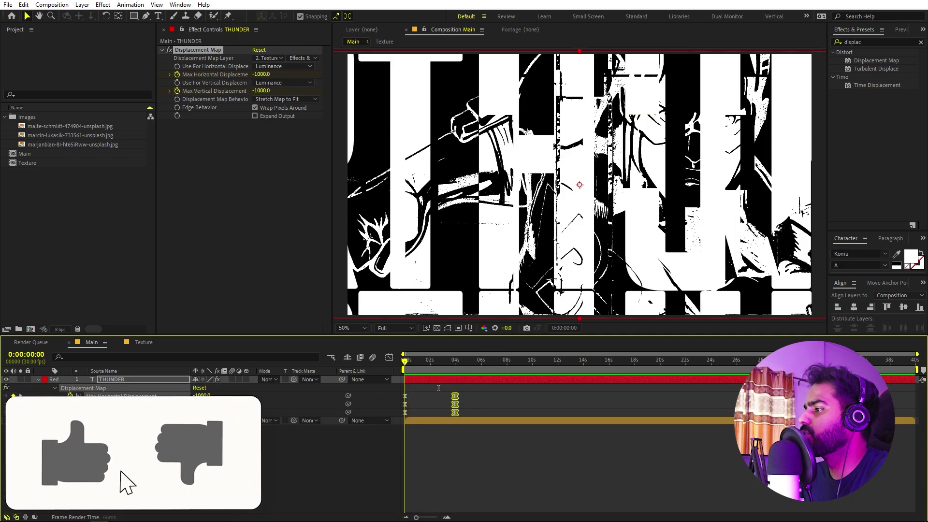
# Step: Change the starting Max Vertical Displacement to -10000 and preview the stronger glitch
pyautogui.click(404, 387)
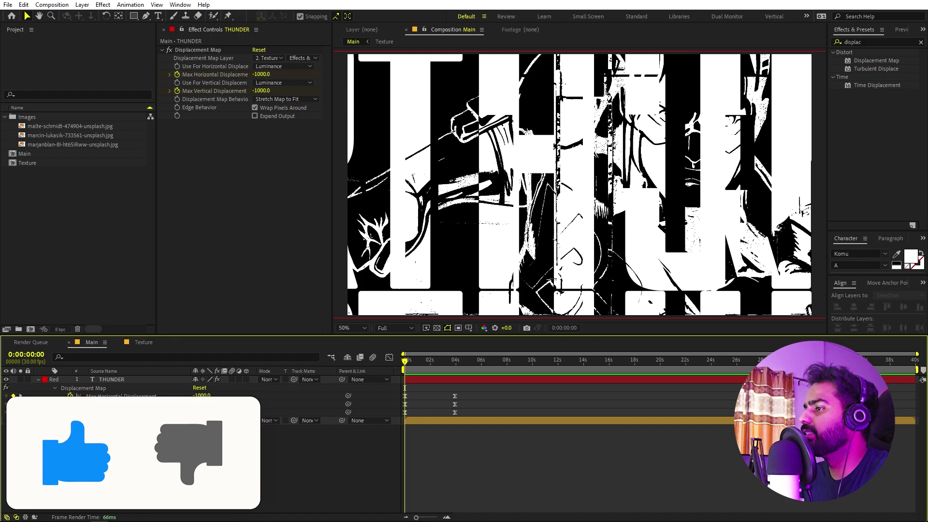
pyautogui.click(261, 91)
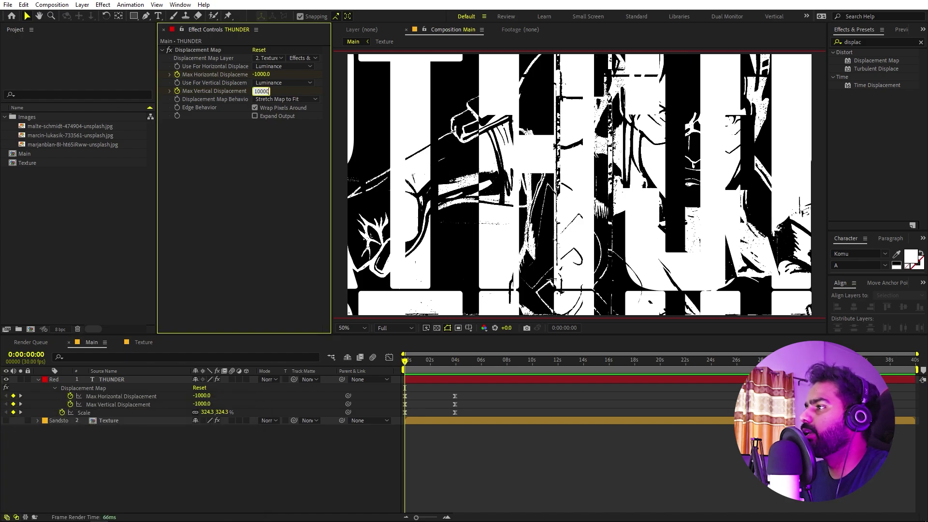
pyautogui.write('-10000')
pyautogui.press('Return')
pyautogui.click(596, 454)
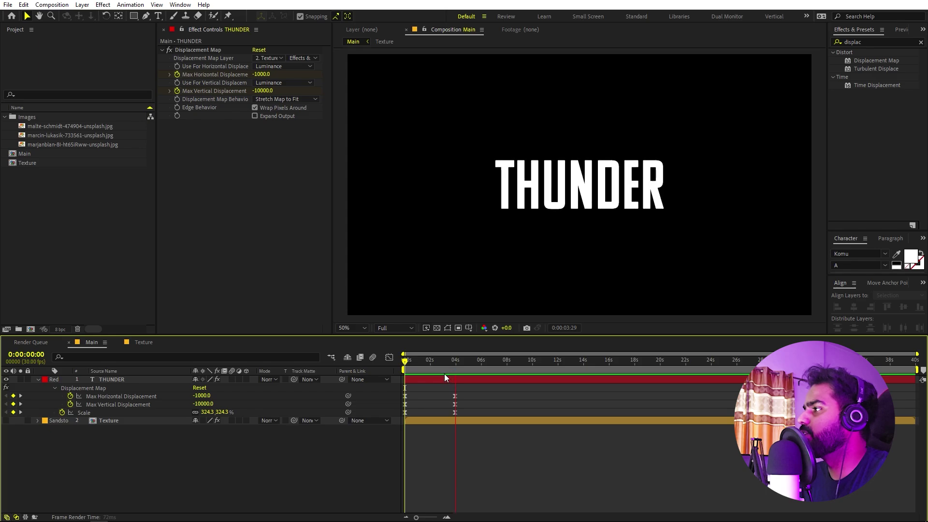
pyautogui.press('space')
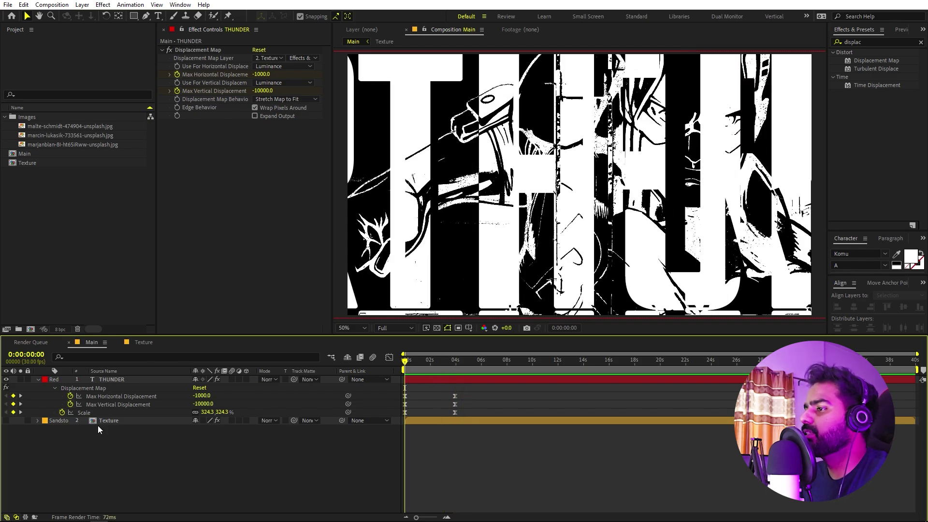
# Step: Lower the Texture layer's threshold and shape its Curves into an S-curve for contrast
pyautogui.click(119, 419)
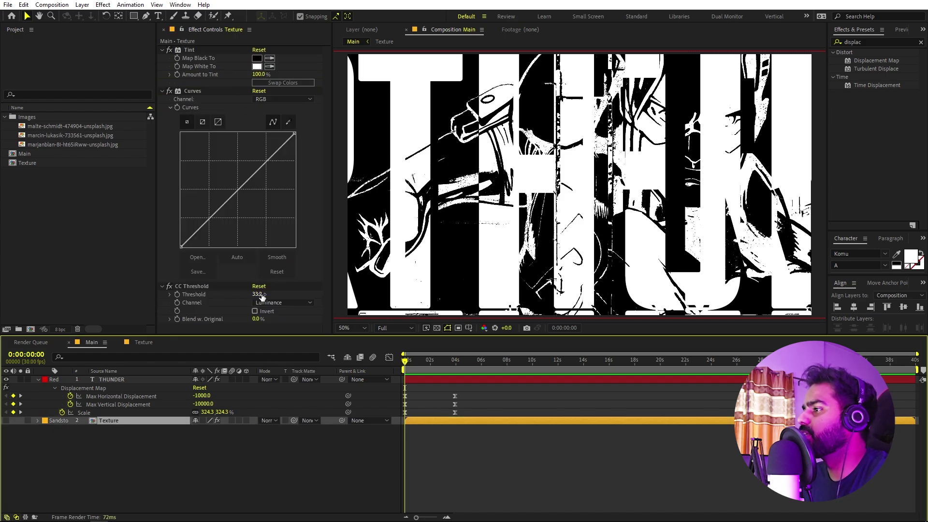
pyautogui.moveTo(260, 296); pyautogui.dragTo(258, 294)
pyautogui.moveTo(176, 303); pyautogui.dragTo(92, 325)
pyautogui.moveTo(267, 161); pyautogui.dragTo(248, 159)
pyautogui.moveTo(203, 207); pyautogui.dragTo(216, 224)
pyautogui.moveTo(247, 163); pyautogui.dragTo(254, 162)
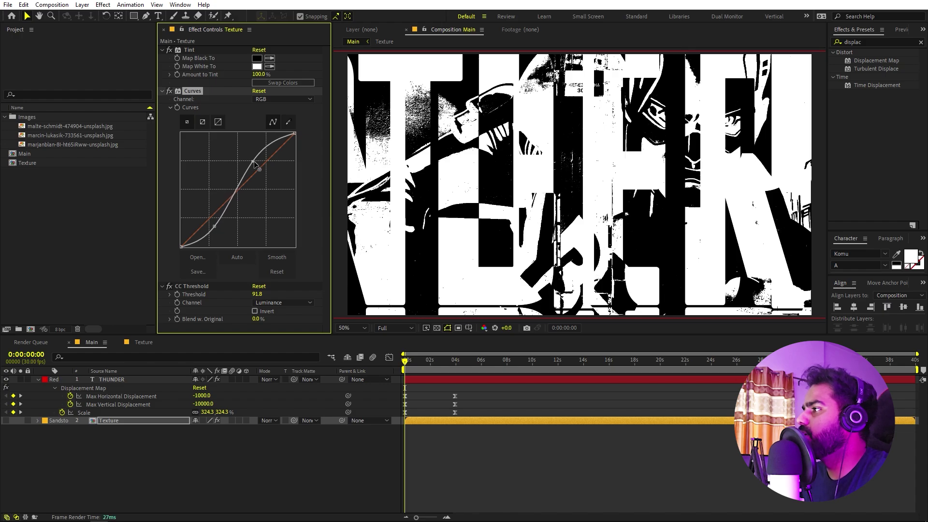
pyautogui.moveTo(218, 228); pyautogui.dragTo(208, 227)
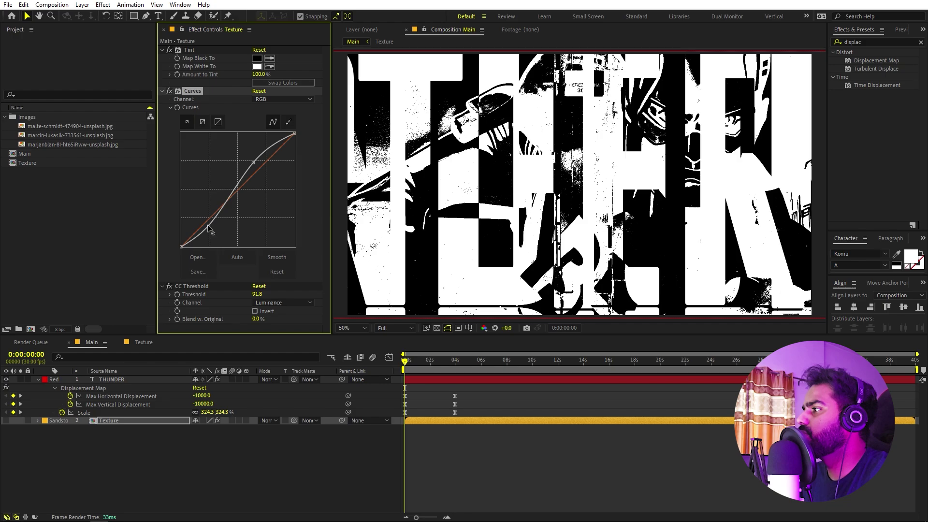
# Step: Set CC Threshold to 59.4 and preview the result
pyautogui.moveTo(257, 293); pyautogui.dragTo(297, 299)
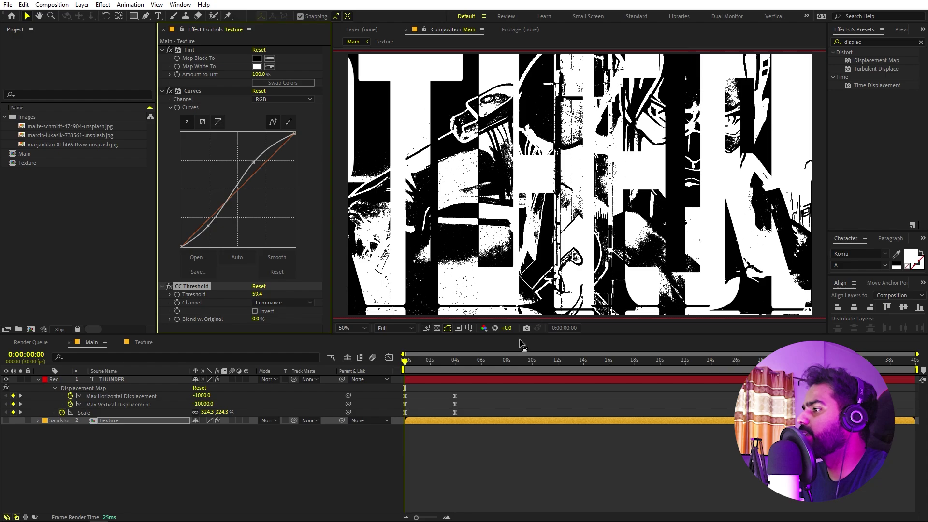
pyautogui.click(634, 470)
pyautogui.press('space')
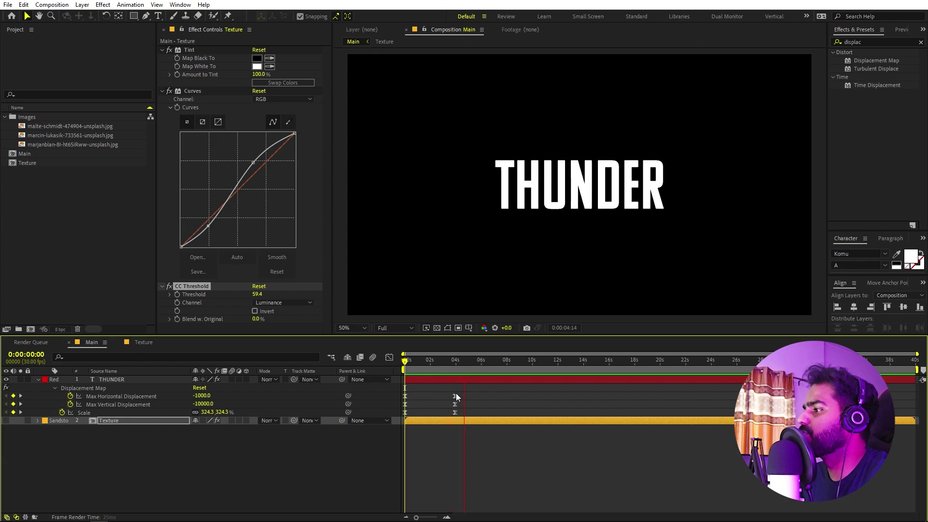
pyautogui.press('space')
# Step: Add another copy of the Texture comp to the Main timeline as a new layer
pyautogui.click(192, 434)
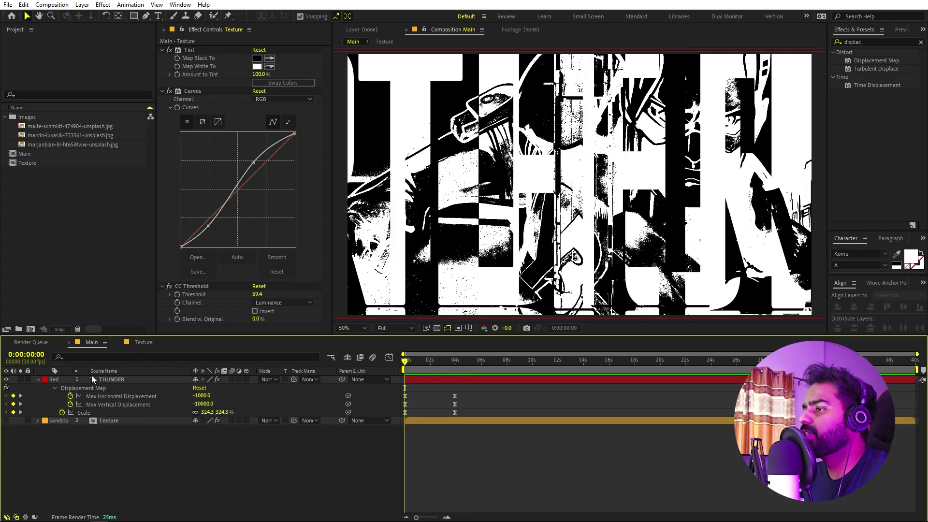
pyautogui.click(37, 380)
pyautogui.click(85, 210)
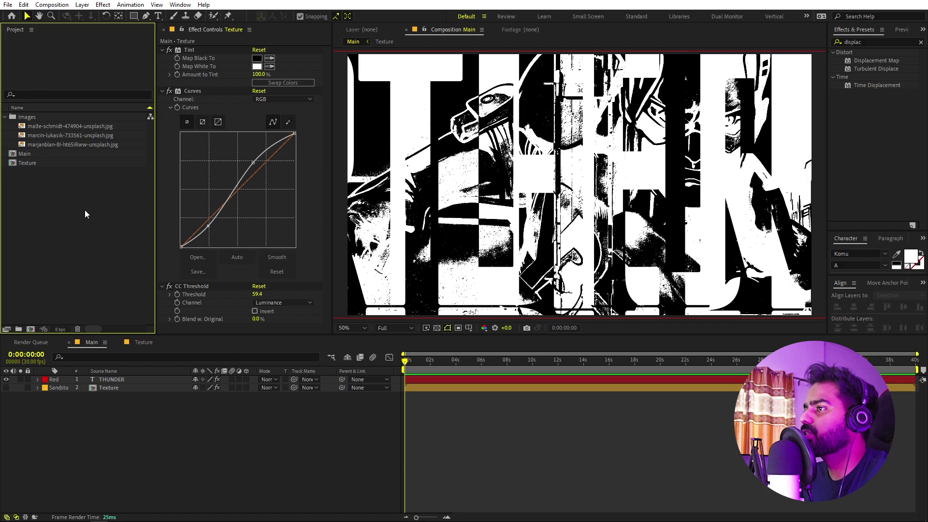
pyautogui.click(25, 162)
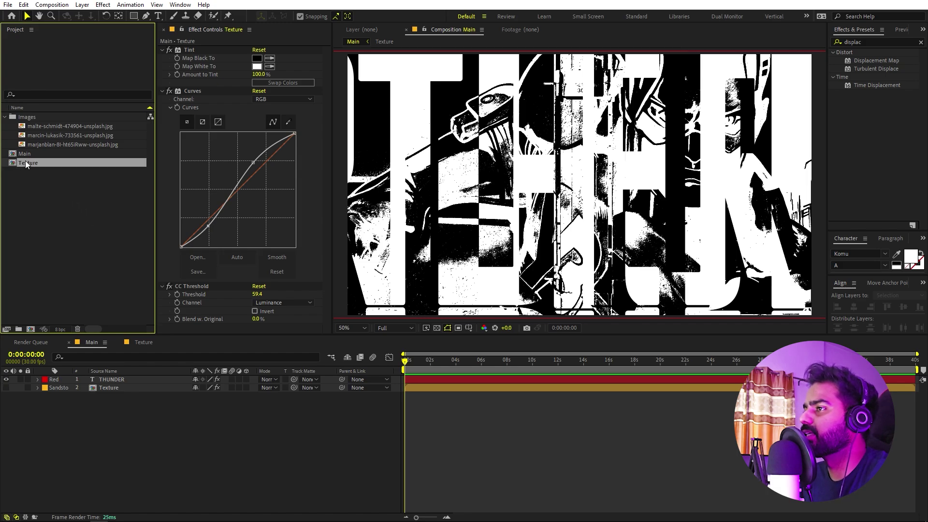
pyautogui.moveTo(30, 162); pyautogui.dragTo(78, 386)
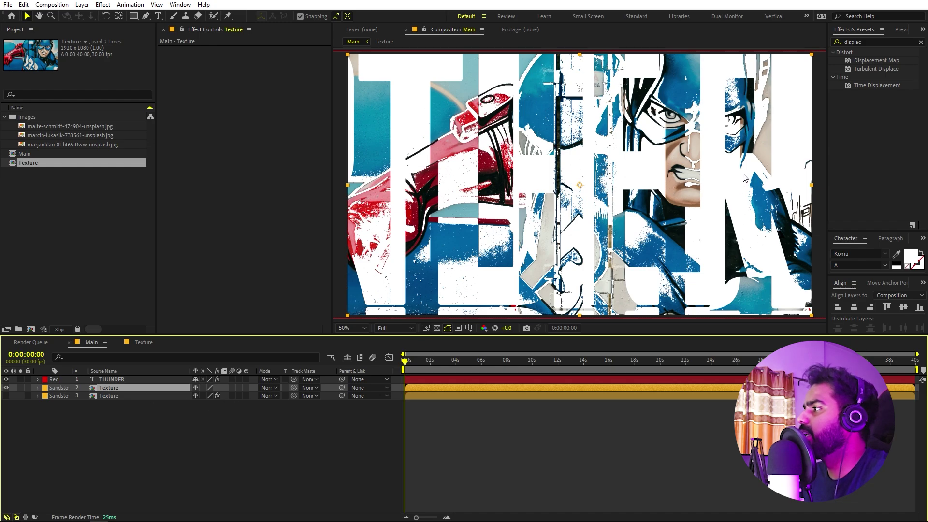
# Step: Apply the Tint effect to the new Texture layer to make it greyscale
pyautogui.hotkey('ctrl', '5')
pyautogui.write('tint')
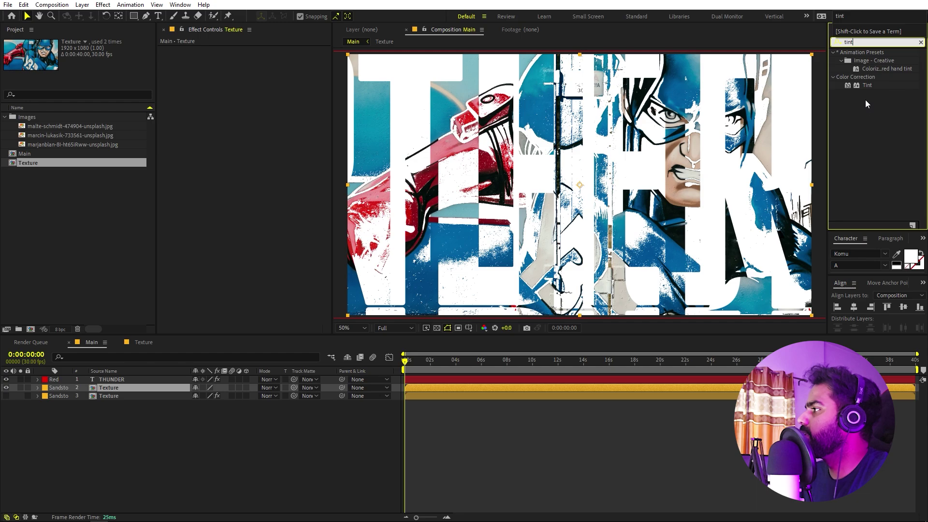
pyautogui.moveTo(867, 85); pyautogui.dragTo(43, 392)
pyautogui.moveTo(111, 385); pyautogui.dragTo(112, 387)
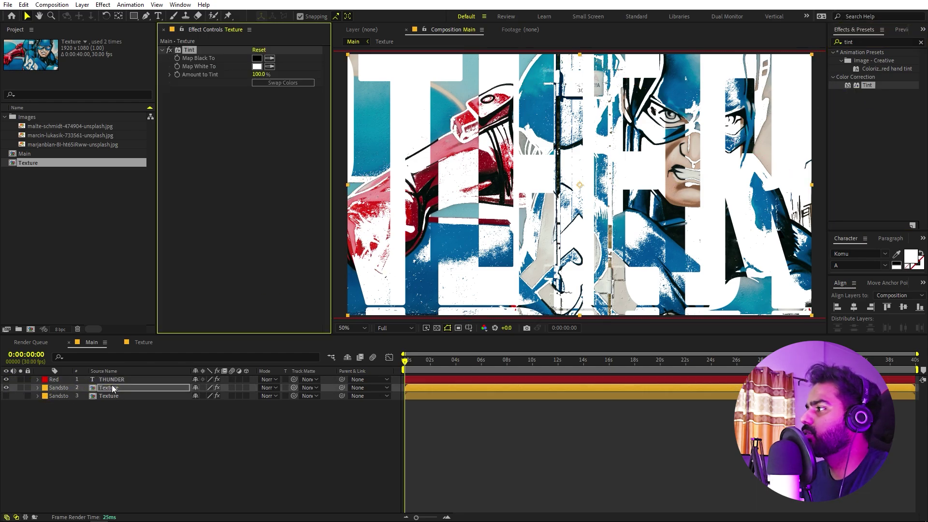
pyautogui.click(167, 439)
pyautogui.click(135, 386)
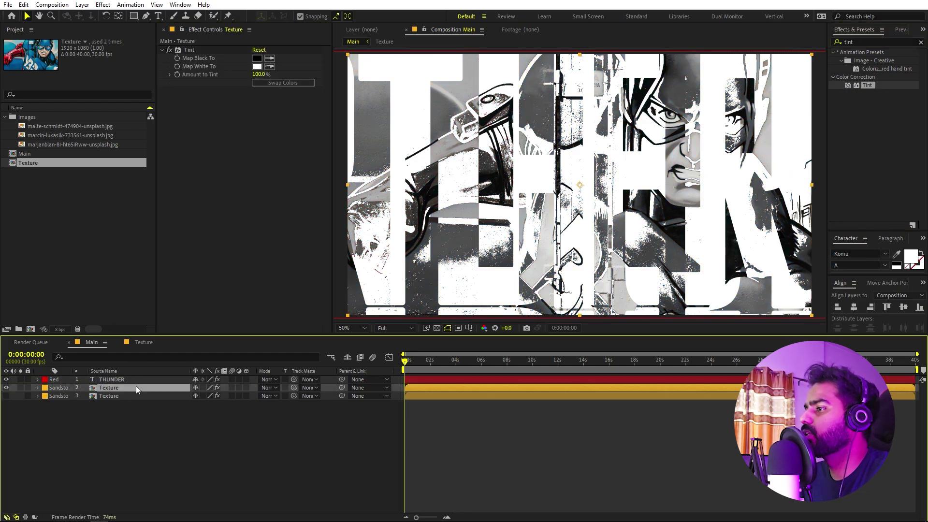
# Step: Add Exposure to the new Texture layer and set it to -3.77
pyautogui.hotkey('ctrl', '5')
pyautogui.write('expos')
pyautogui.moveTo(873, 143); pyautogui.dragTo(118, 390)
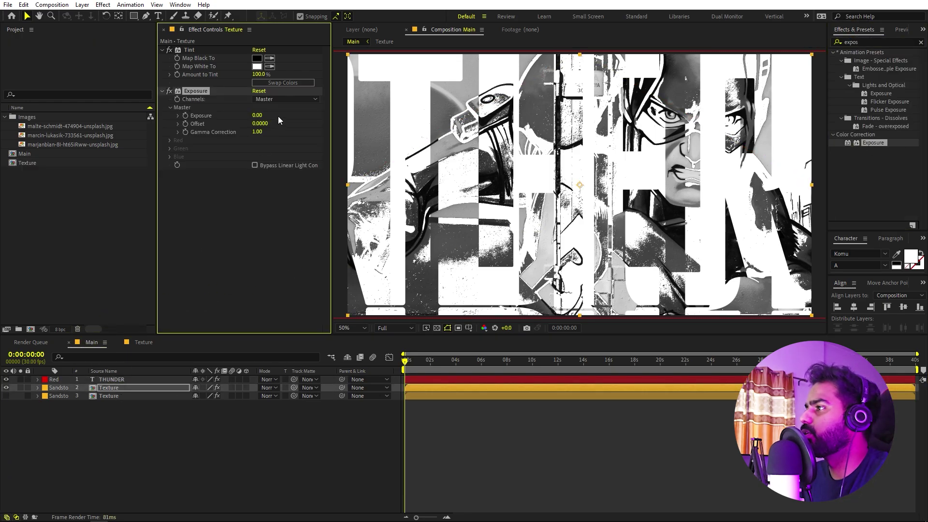
pyautogui.moveTo(231, 120); pyautogui.dragTo(109, 140)
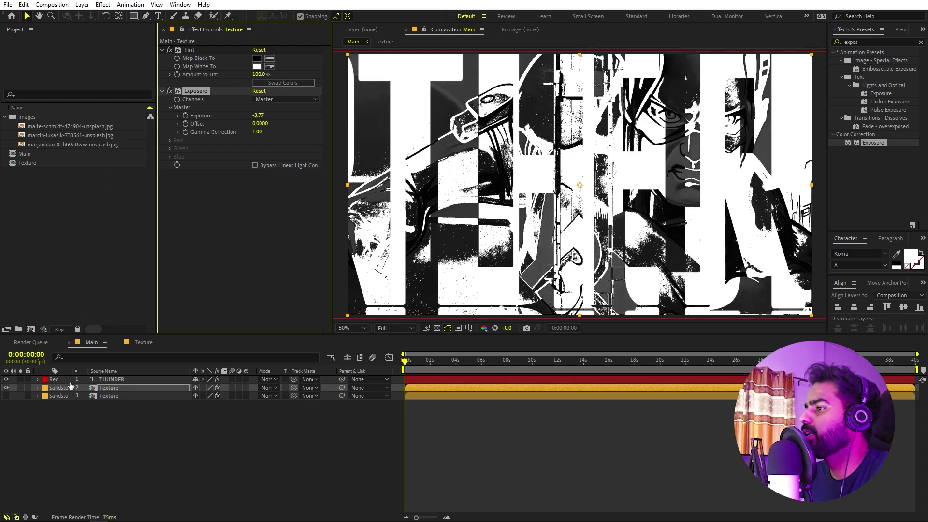
pyautogui.click(107, 389)
# Step: Drop the new Texture layer's opacity to 31% and check the background at 11 seconds
pyautogui.press('t')
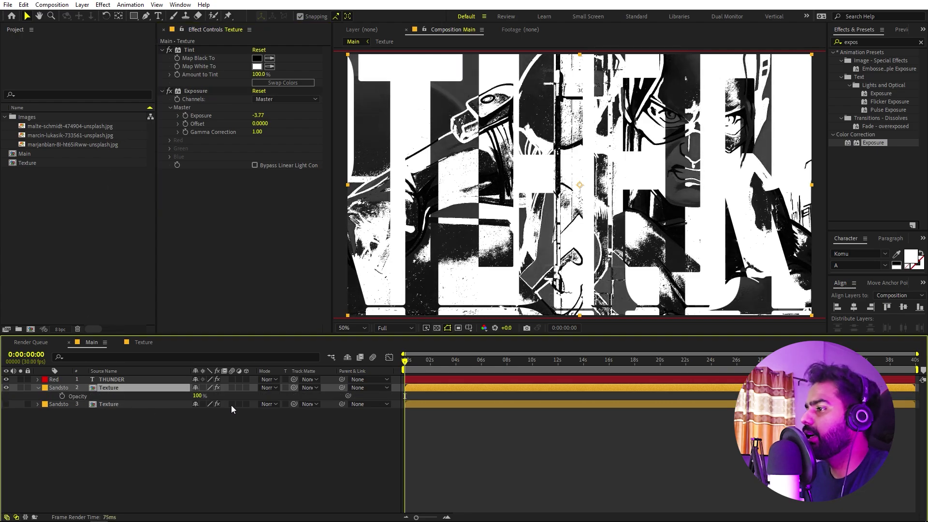
pyautogui.moveTo(196, 396); pyautogui.dragTo(134, 405)
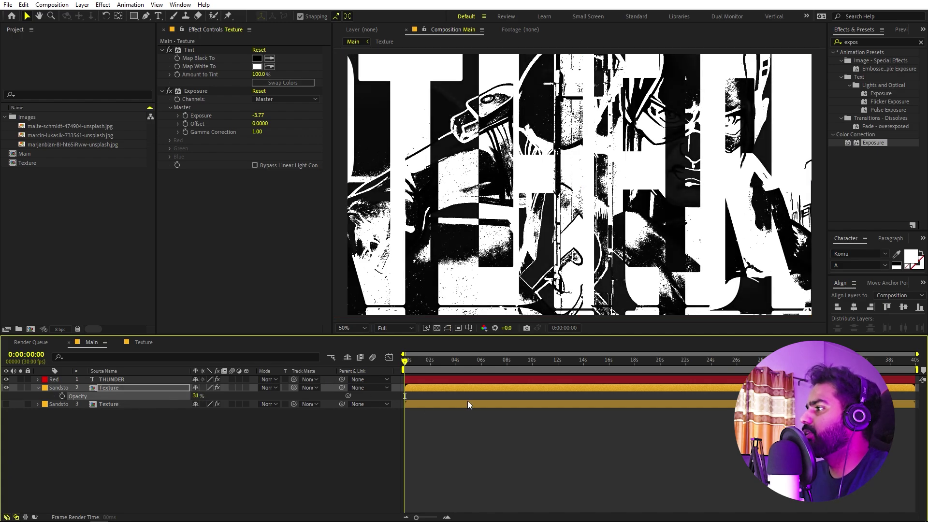
pyautogui.moveTo(425, 367); pyautogui.dragTo(495, 368)
pyautogui.click(547, 437)
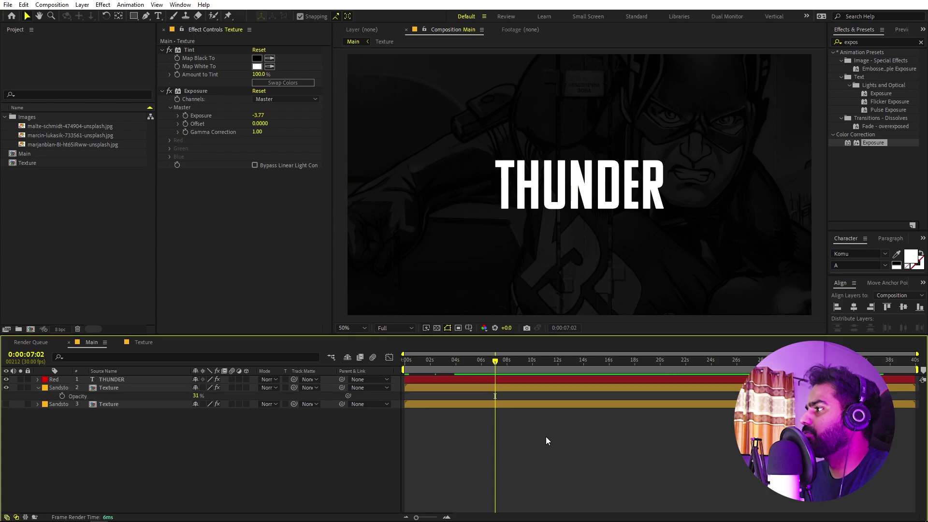
pyautogui.press('Home')
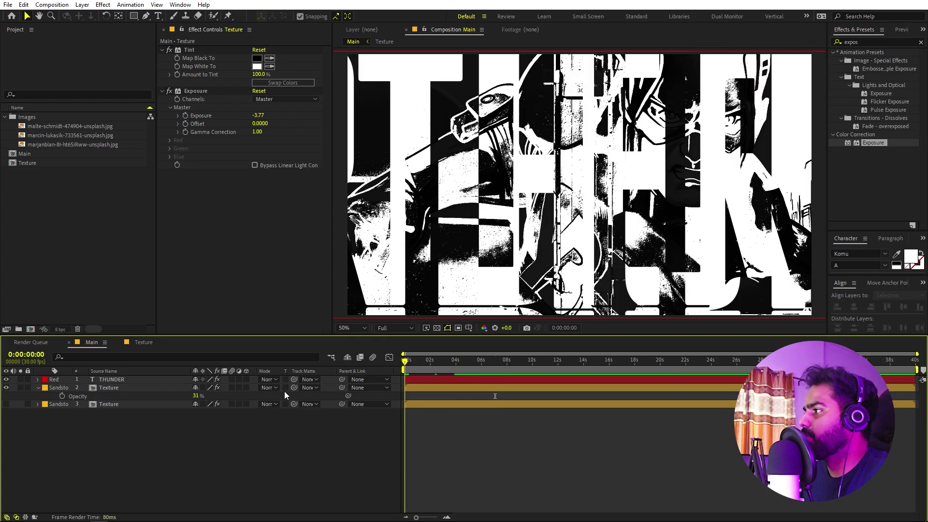
pyautogui.moveTo(437, 360); pyautogui.dragTo(545, 361)
# Step: Compare the texture in full colour versus greyscale Tint while previewing the animation
pyautogui.click(169, 50)
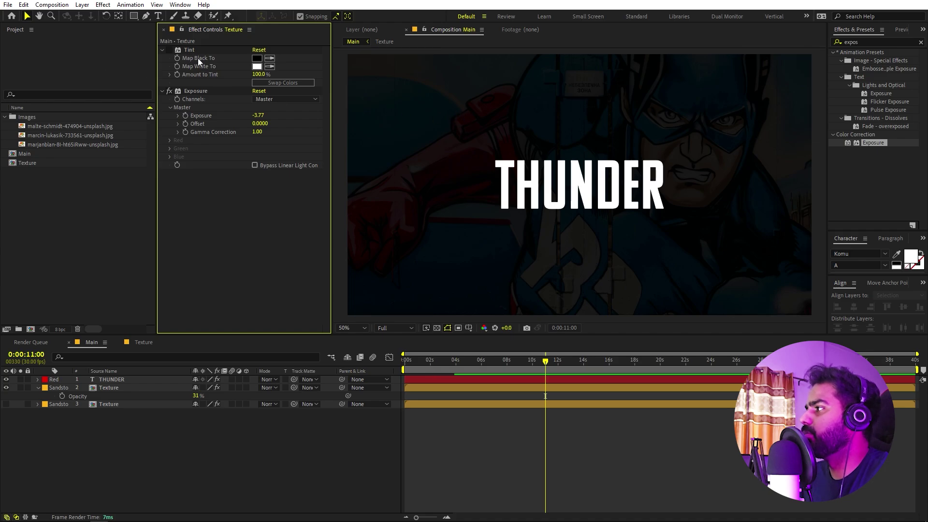
pyautogui.click(498, 394)
pyautogui.press('Home')
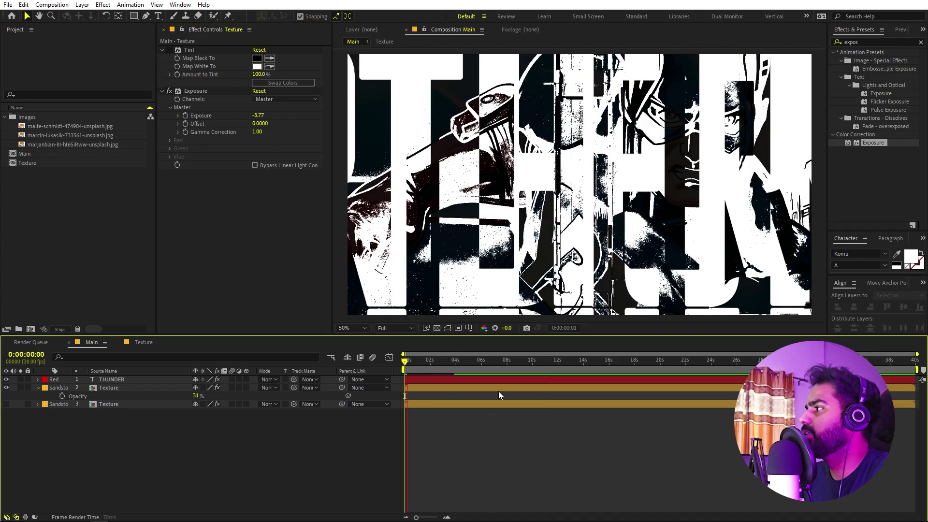
pyautogui.press('space')
pyautogui.click(169, 50)
pyautogui.moveTo(434, 373); pyautogui.dragTo(472, 379)
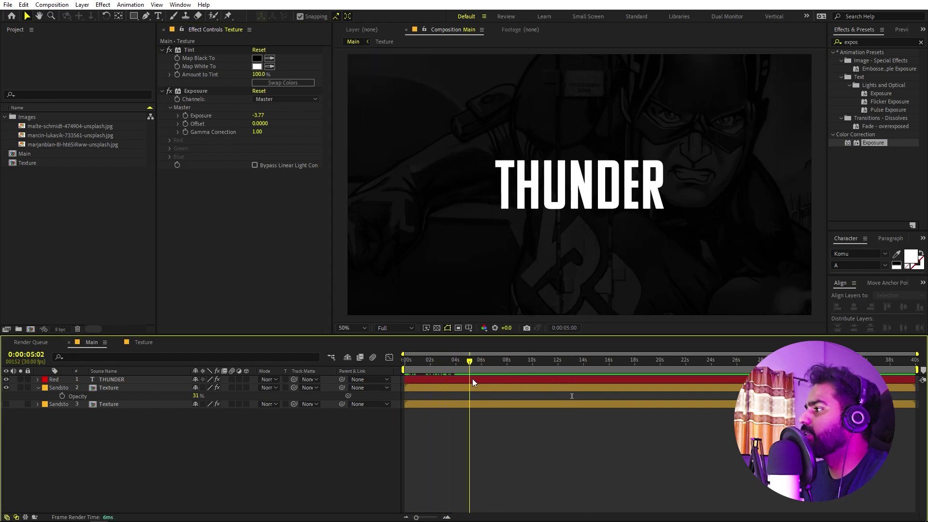
pyautogui.click(110, 382)
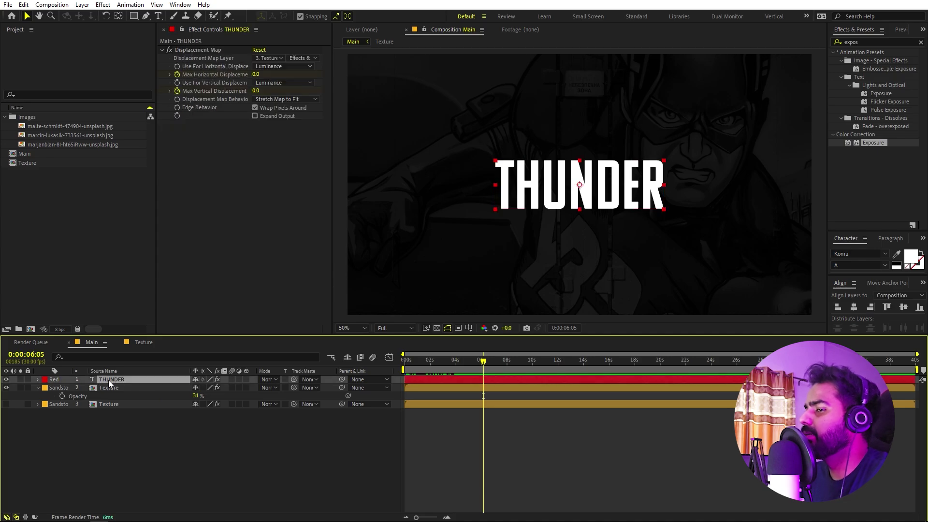
# Step: Duplicate the THUNDER title layer and add a Fill effect to the copy
pyautogui.hotkey('ctrl', 'd')
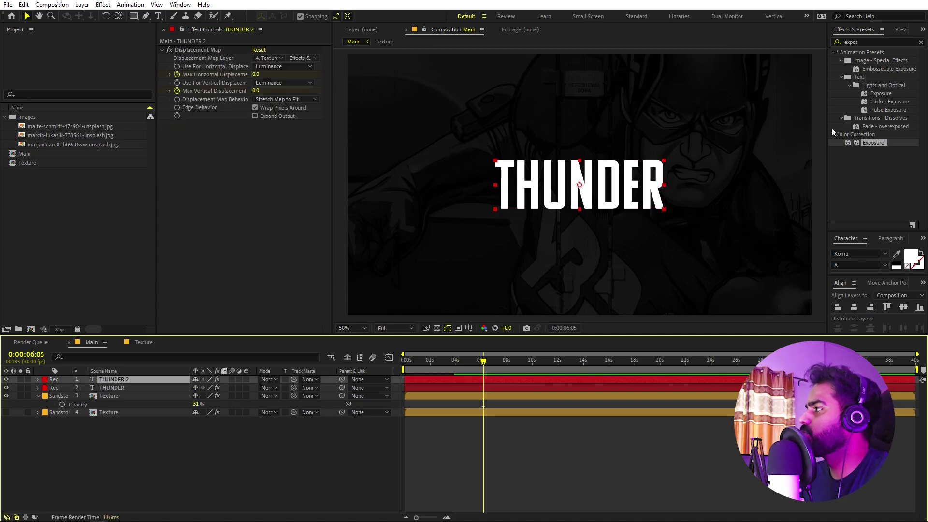
pyautogui.doubleClick(874, 42)
pyautogui.write('fill')
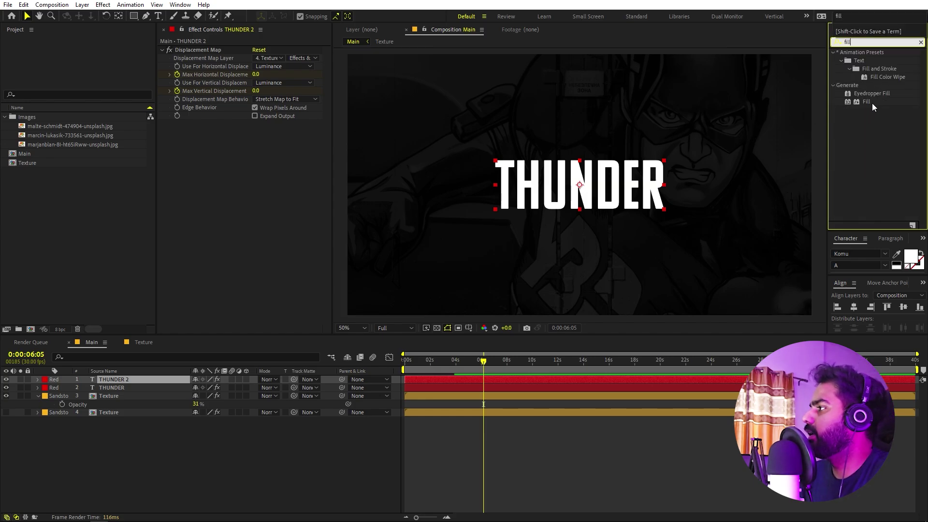
pyautogui.moveTo(866, 102); pyautogui.dragTo(249, 195)
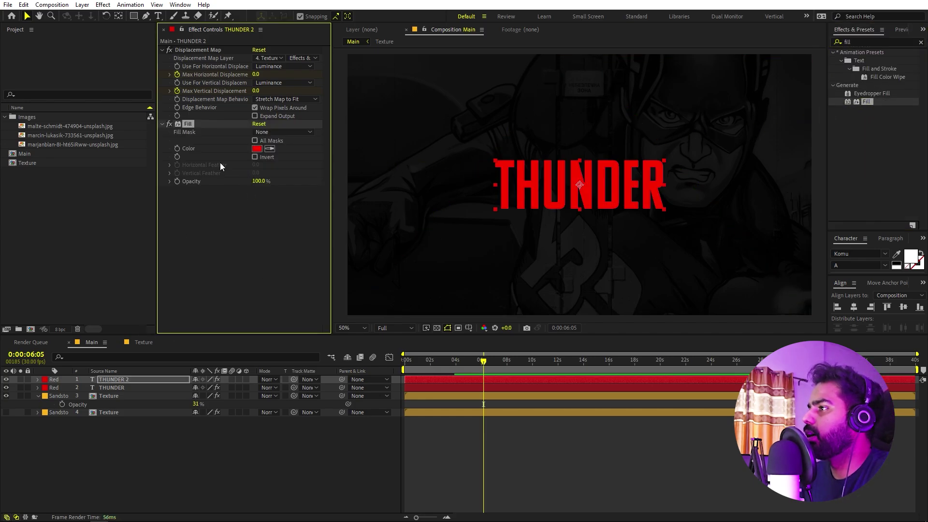
# Step: Set the copy's Fill colour to magenta FF00C6 and place it beneath the original THUNDER
pyautogui.click(257, 149)
pyautogui.click(171, 269)
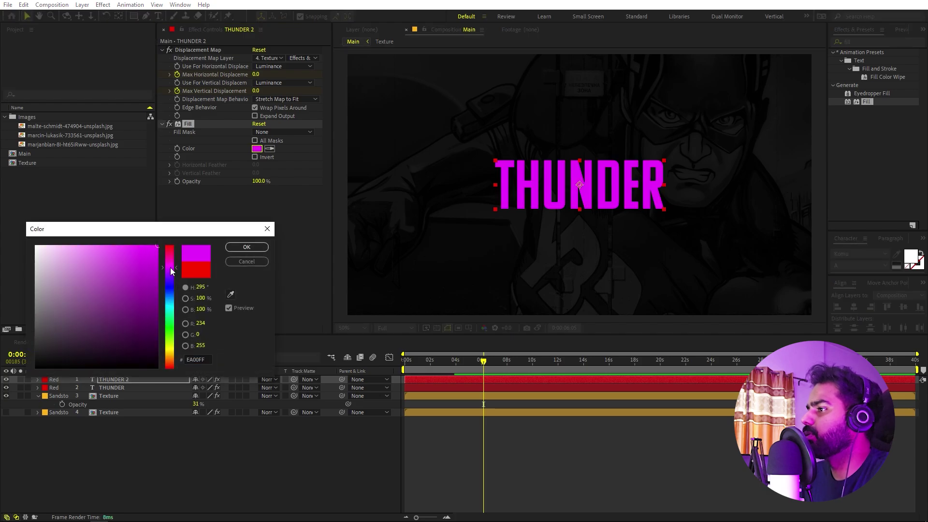
pyautogui.moveTo(171, 271); pyautogui.dragTo(173, 269)
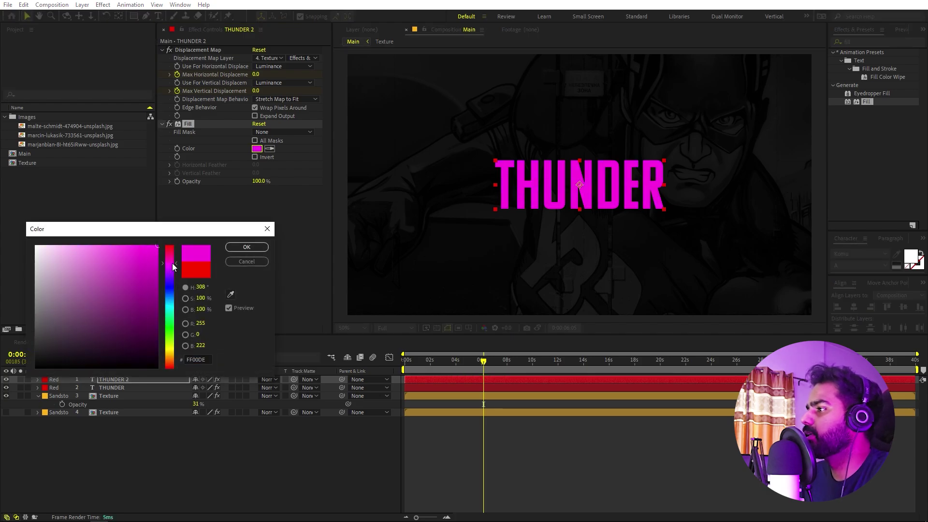
pyautogui.click(246, 247)
pyautogui.moveTo(130, 380); pyautogui.dragTo(130, 390)
# Step: Shift the THUNDER 2 layer a few frames later so its glitch trails the original, then preview
pyautogui.click(451, 371)
pyautogui.press('Home')
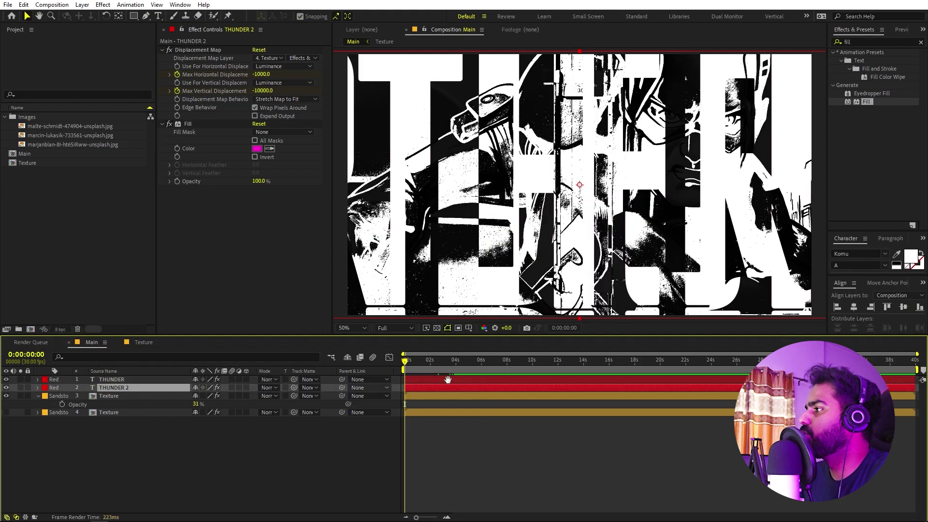
pyautogui.press('space')
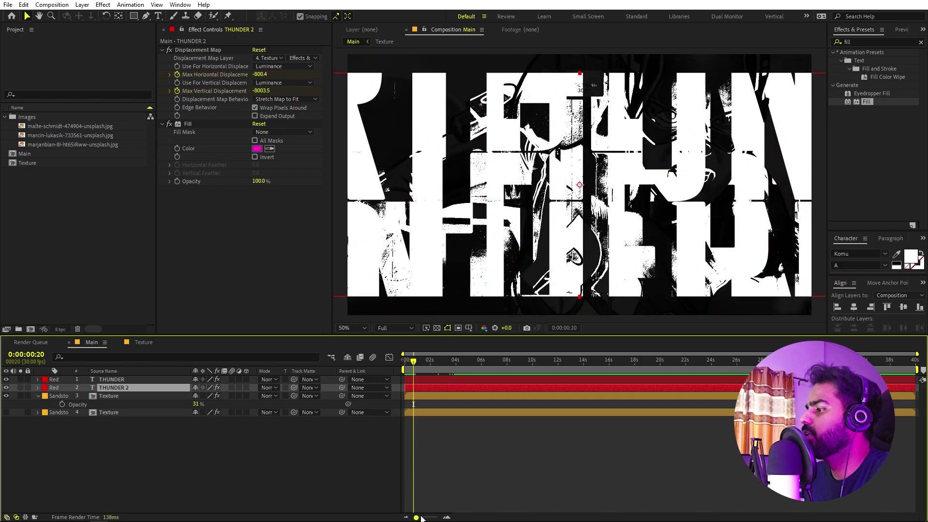
pyautogui.press('u')
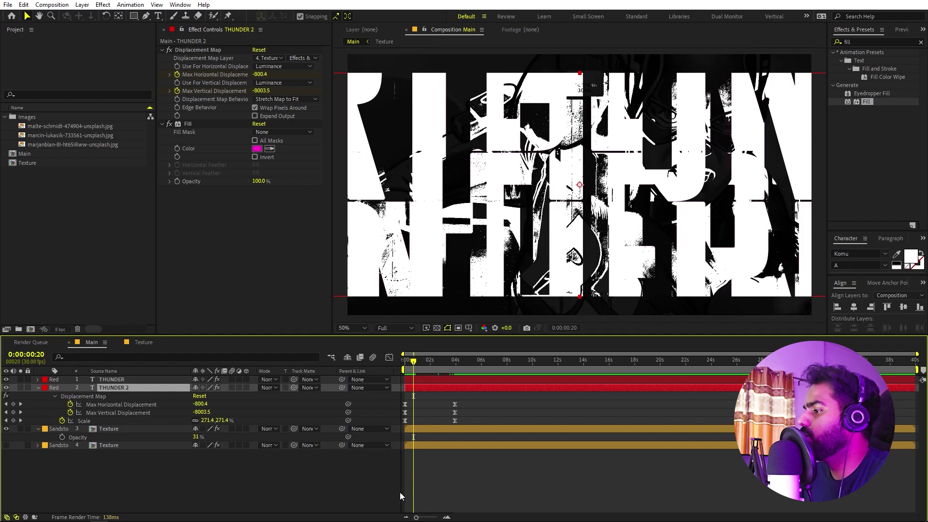
pyautogui.moveTo(415, 517); pyautogui.dragTo(431, 518)
pyautogui.press('Home')
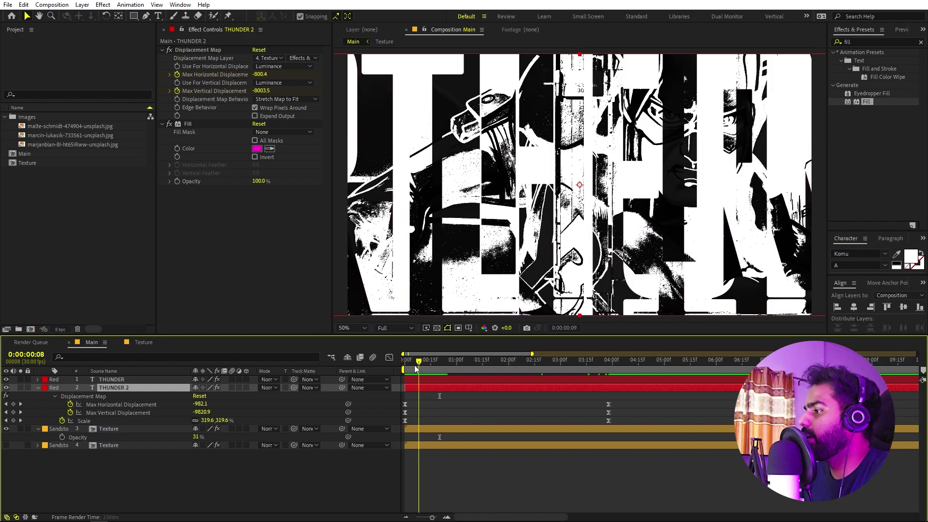
pyautogui.moveTo(419, 386); pyautogui.dragTo(422, 386)
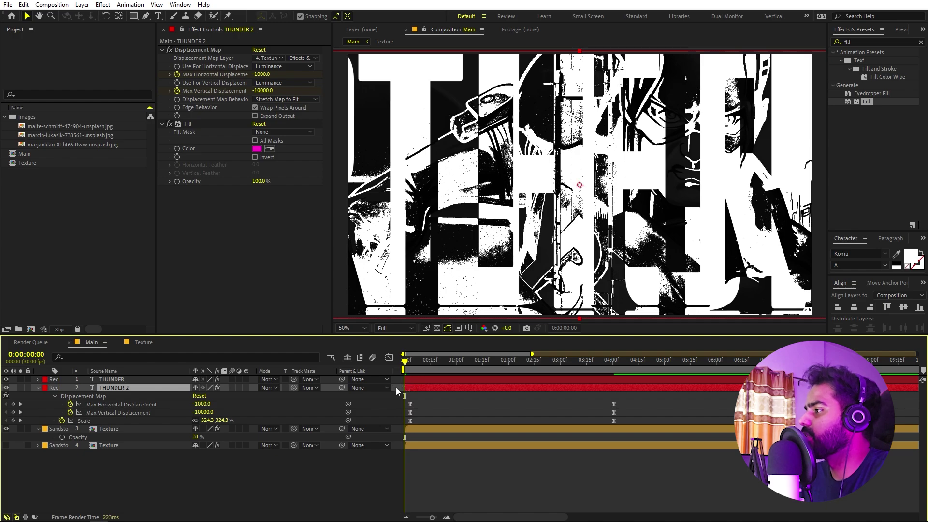
pyautogui.press('space')
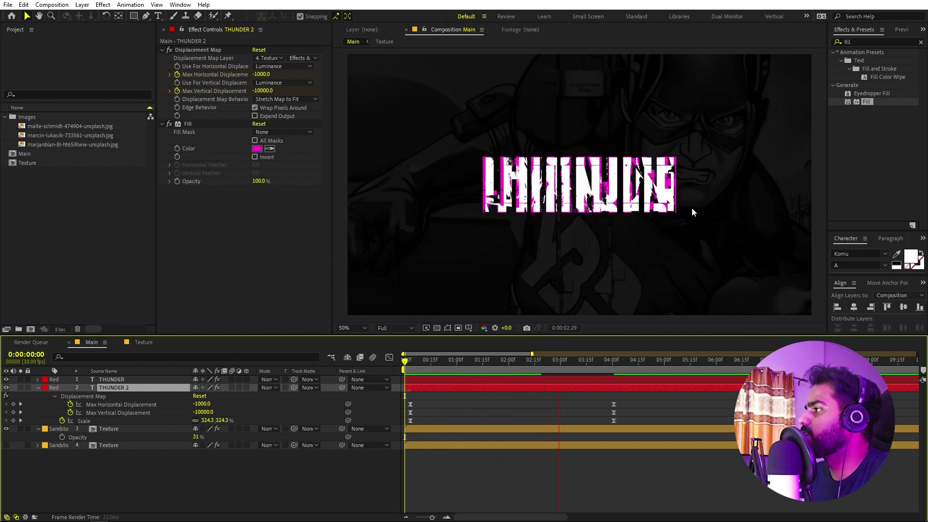
pyautogui.press('space')
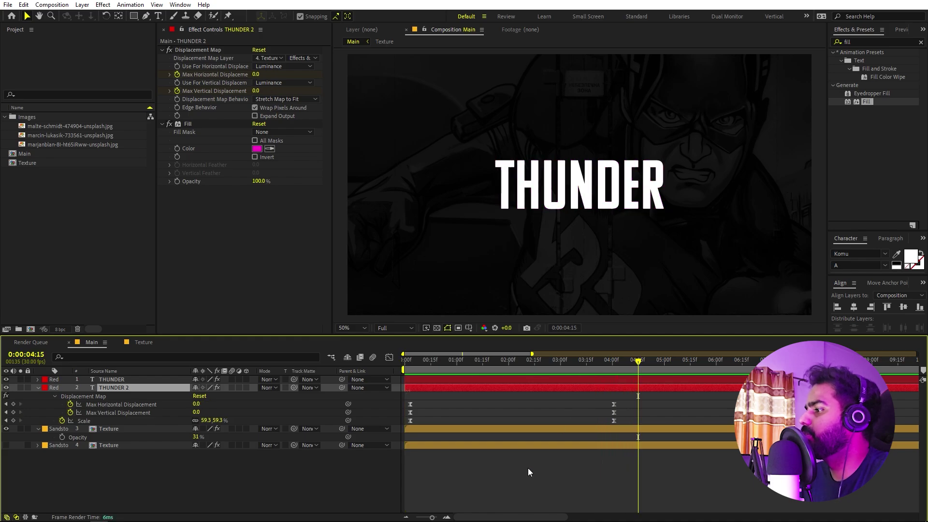
pyautogui.click(529, 471)
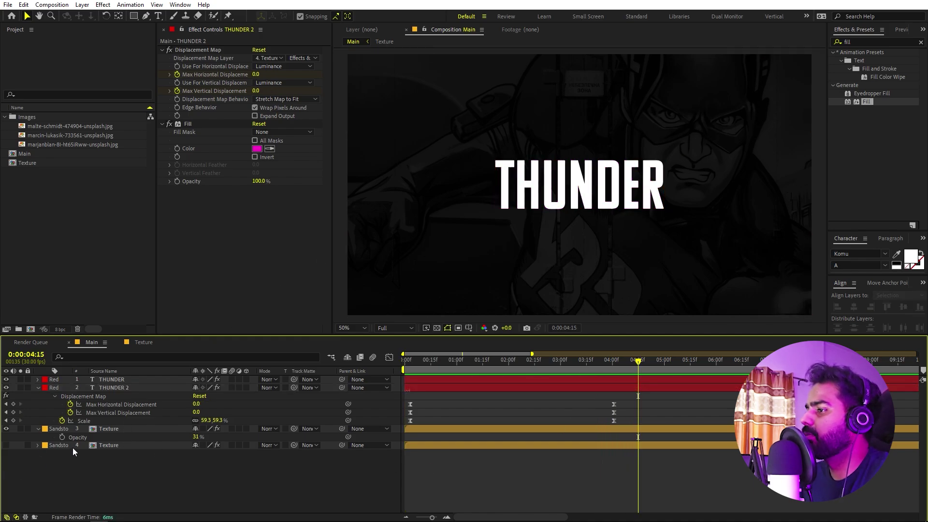
# Step: In the Texture comp, keyframe the photo's Scale from 39.8% at 0s to 34.4% at about 7s
pyautogui.doubleClick(98, 428)
pyautogui.press('Home')
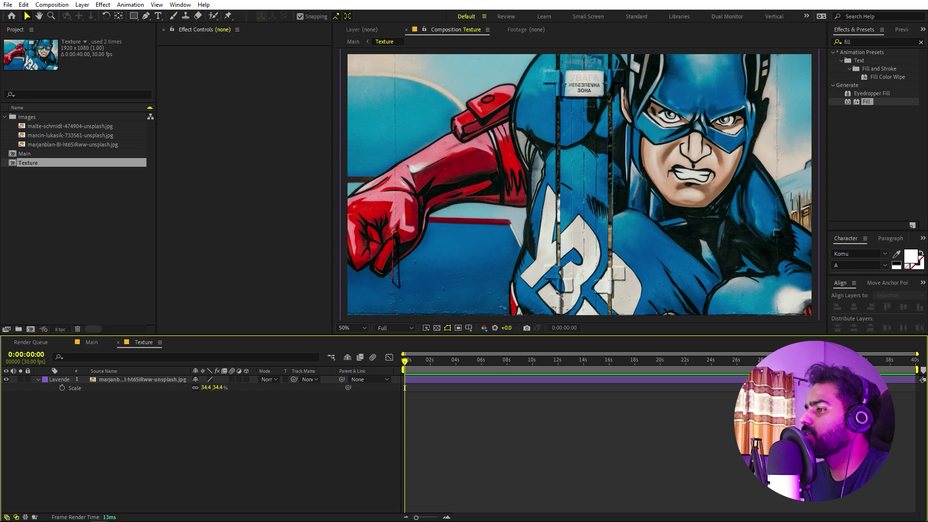
pyautogui.click(129, 379)
pyautogui.click(61, 387)
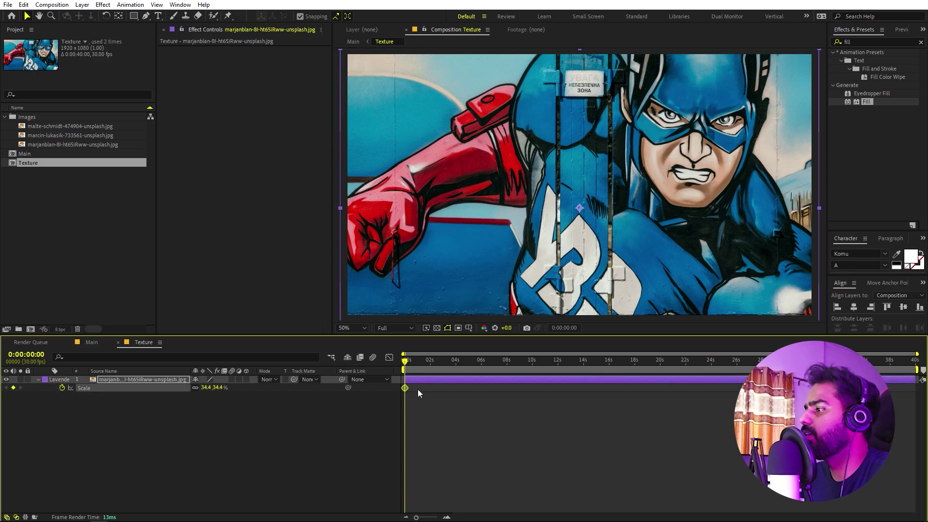
pyautogui.moveTo(405, 388); pyautogui.dragTo(492, 388)
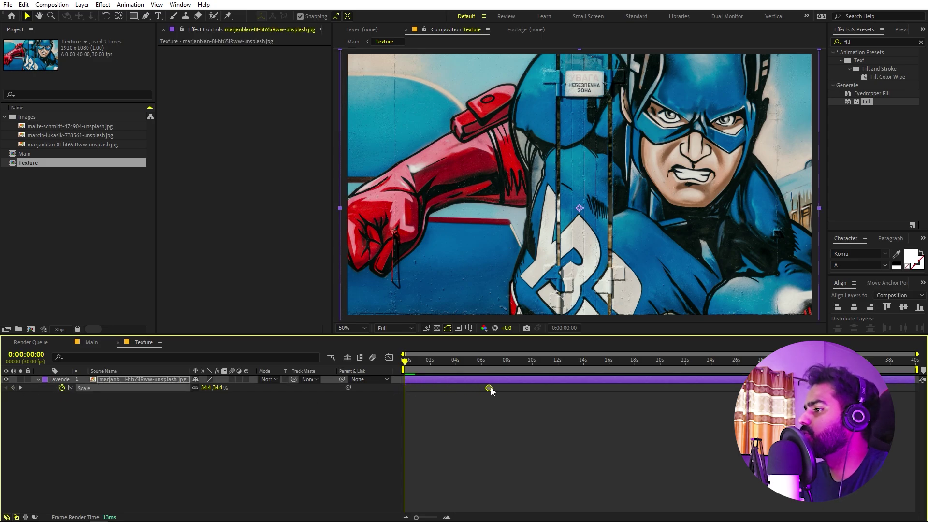
pyautogui.click(205, 392)
pyautogui.moveTo(205, 387); pyautogui.dragTo(216, 388)
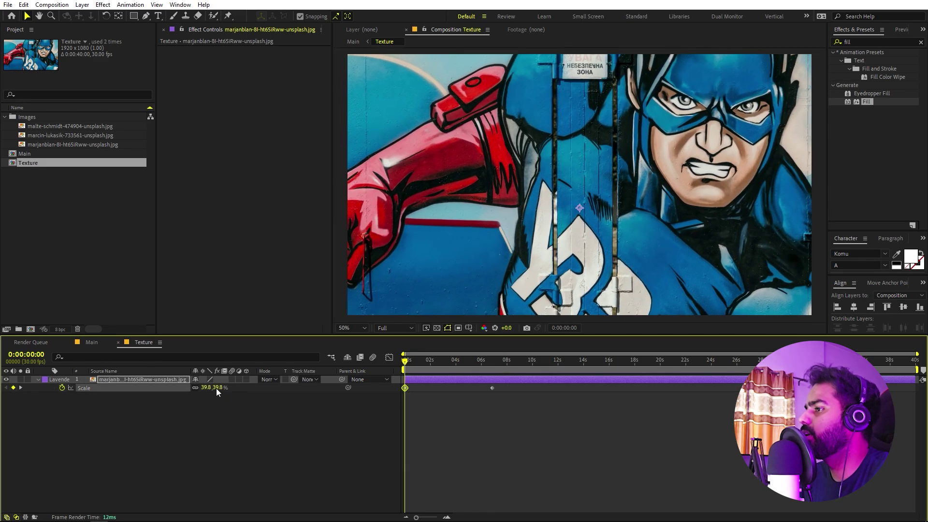
pyautogui.press('space')
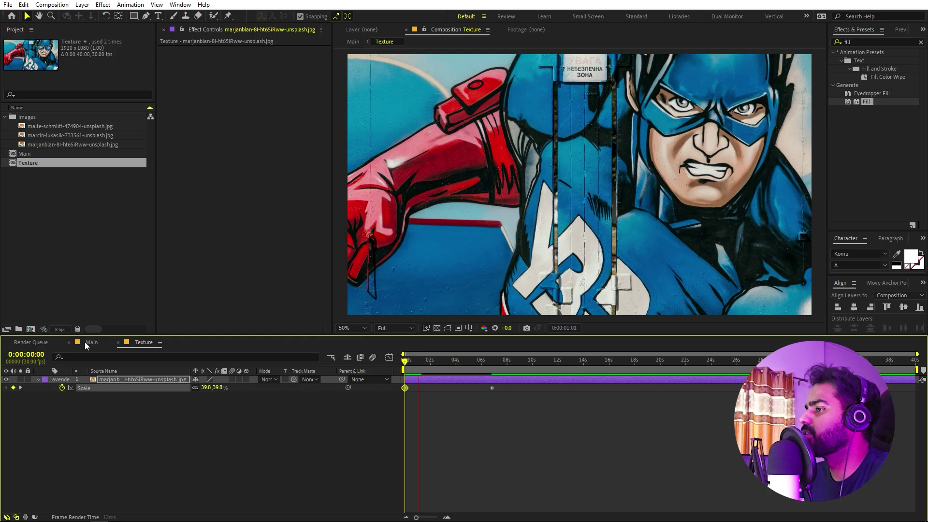
# Step: Return to the Main composition and preview the glitch text over the animated texture
pyautogui.click(87, 342)
pyautogui.press('space')
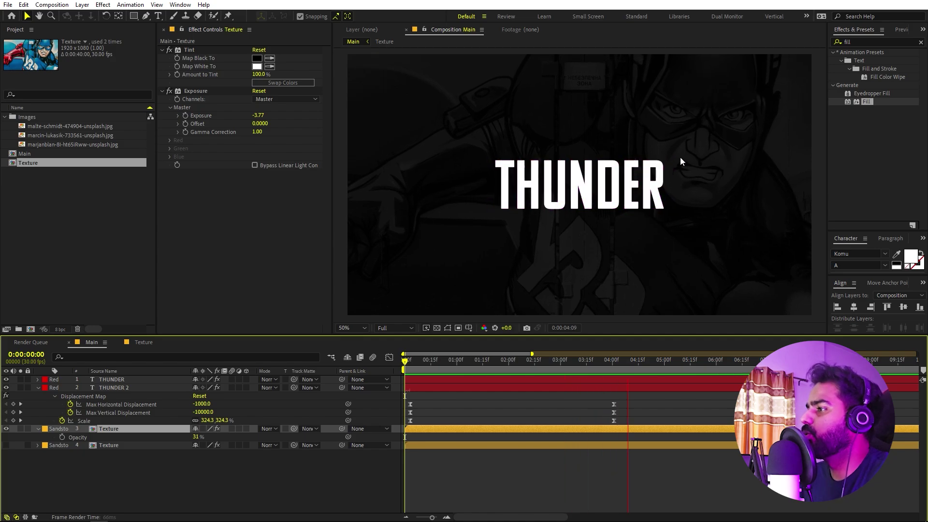
pyautogui.click(130, 462)
# Step: Add the Batman photo to the Texture comp, hide the comic photo, and move Batman lower
pyautogui.click(124, 432)
pyautogui.doubleClick(124, 431)
pyautogui.click(124, 430)
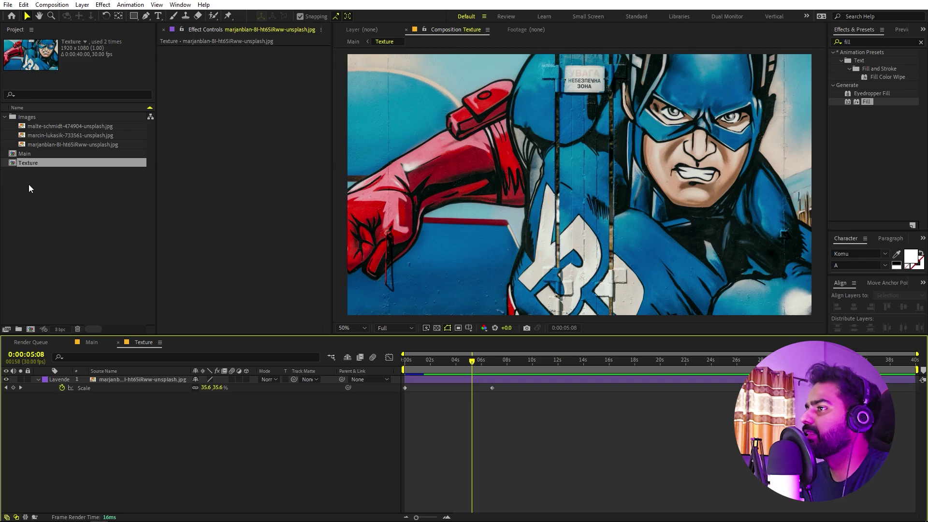
pyautogui.click(41, 132)
pyautogui.click(48, 127)
pyautogui.moveTo(63, 136); pyautogui.dragTo(97, 378)
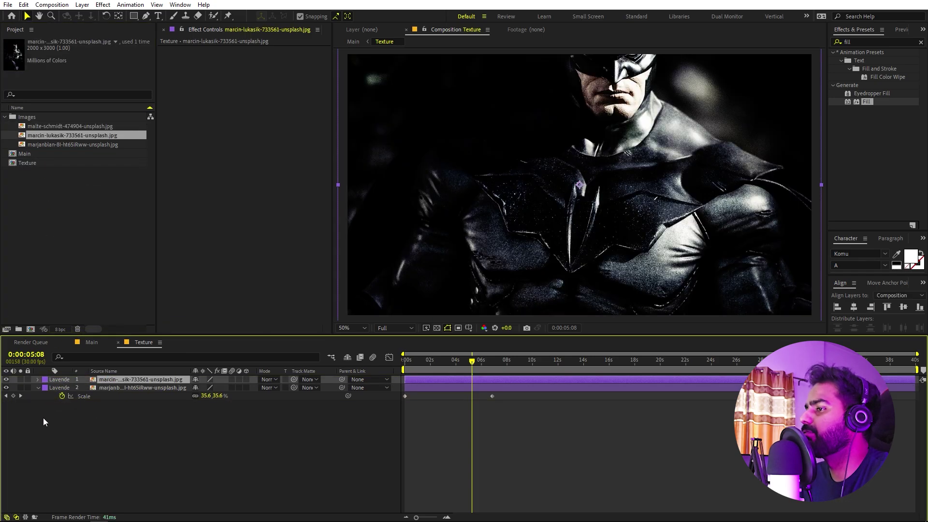
pyautogui.click(6, 388)
pyautogui.moveTo(590, 186); pyautogui.dragTo(590, 294)
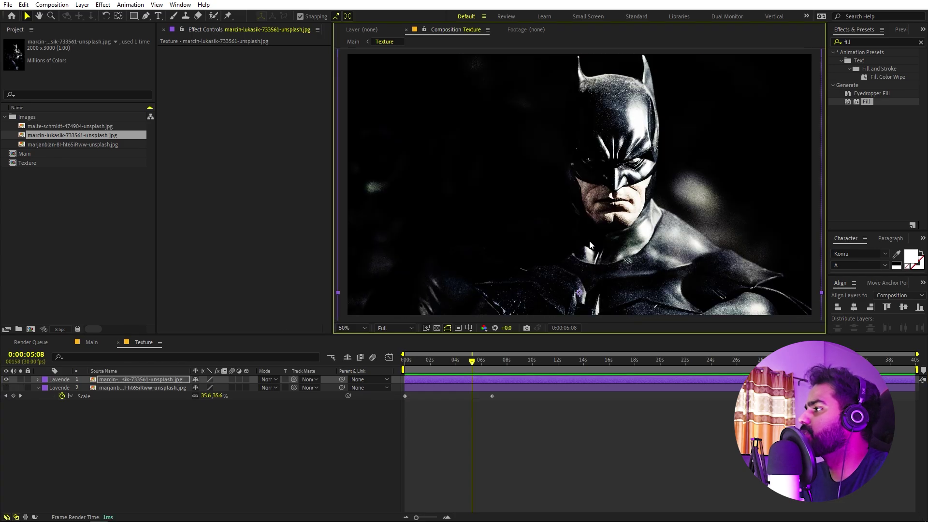
# Step: Back in Main, preview the glitch from the start over the Batman texture
pyautogui.click(89, 342)
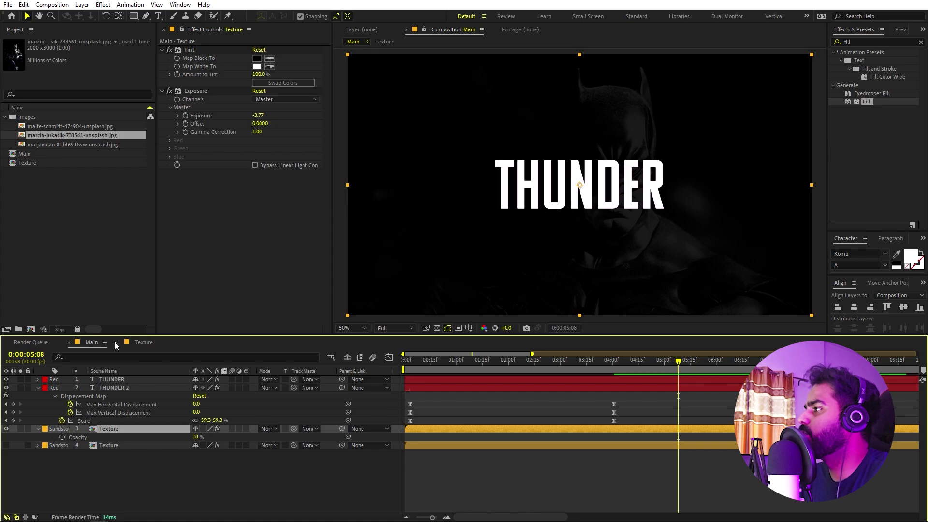
pyautogui.moveTo(645, 362); pyautogui.dragTo(406, 364)
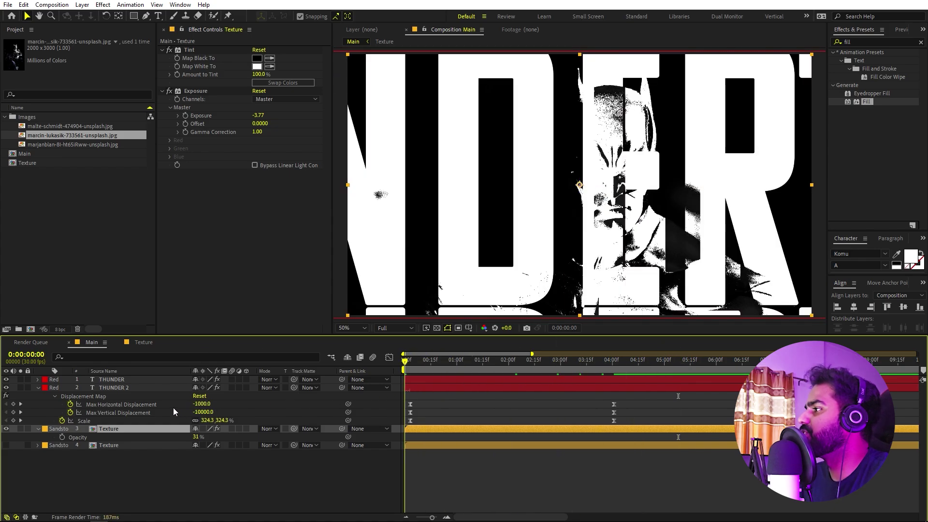
pyautogui.press('space')
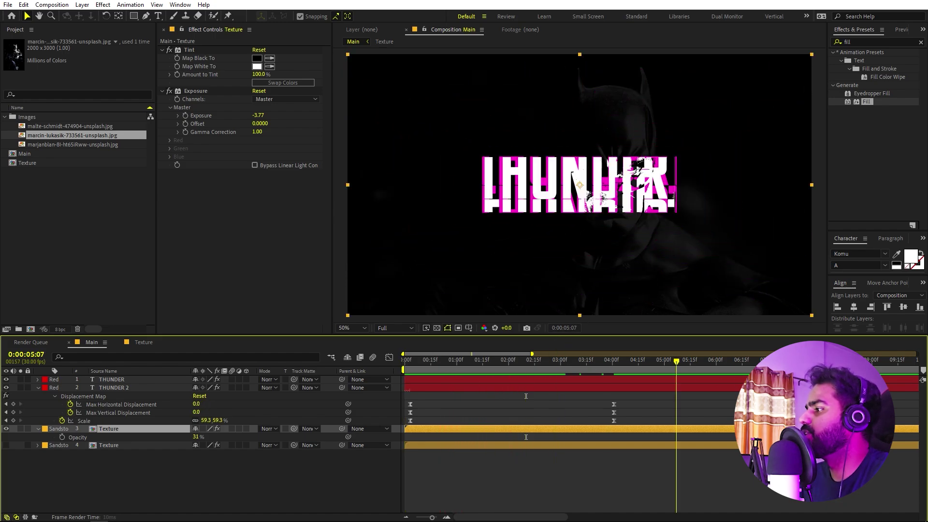
# Step: Change the title text from THUNDER to BATMAN
pyautogui.doubleClick(135, 379)
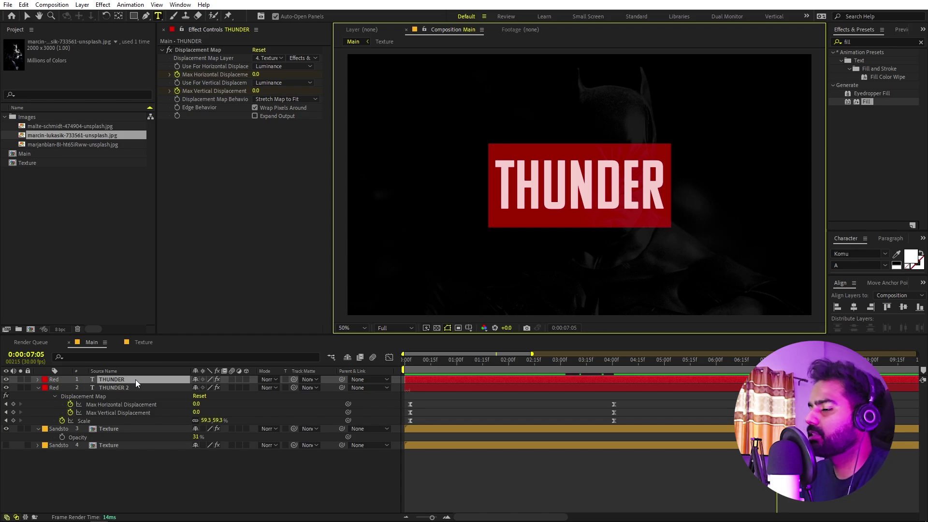
pyautogui.write('BATMAN')
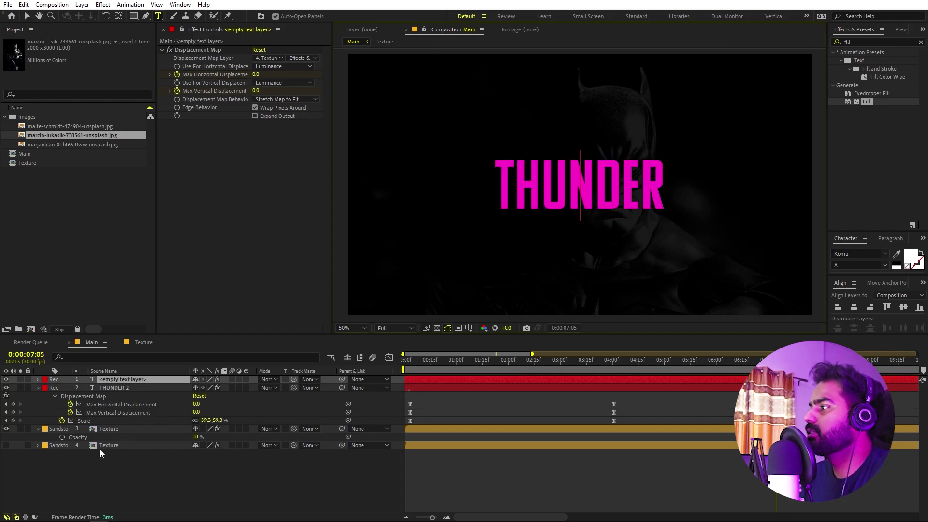
pyautogui.click(121, 388)
# Step: Recolour the BATMAN 2 copy's Fill to cyan 00CCFF and return to the start
pyautogui.click(549, 469)
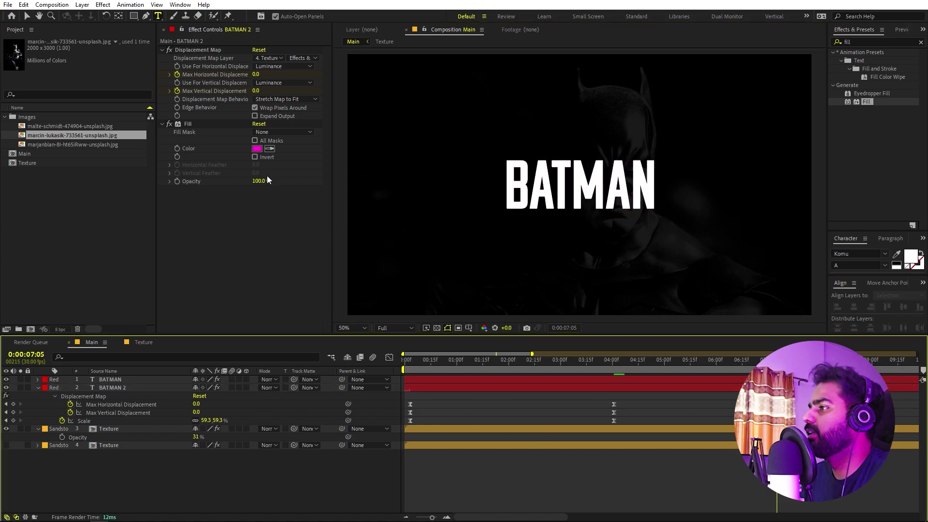
pyautogui.click(256, 148)
pyautogui.click(196, 360)
pyautogui.write('00D8FF')
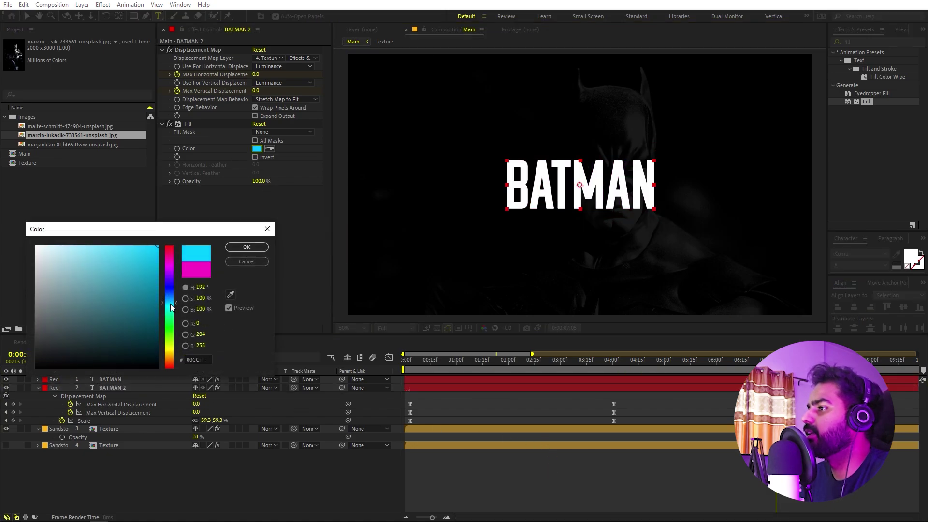
pyautogui.click(247, 247)
pyautogui.moveTo(545, 360); pyautogui.dragTo(405, 360)
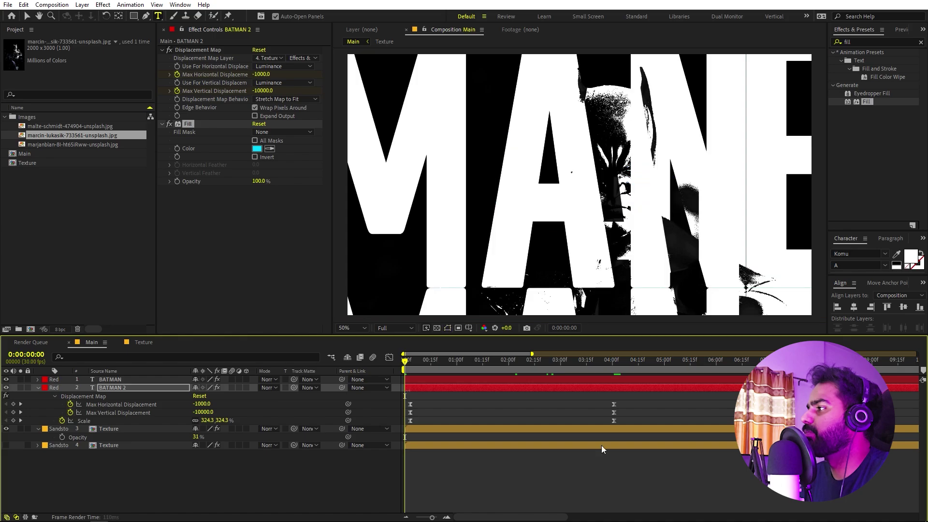